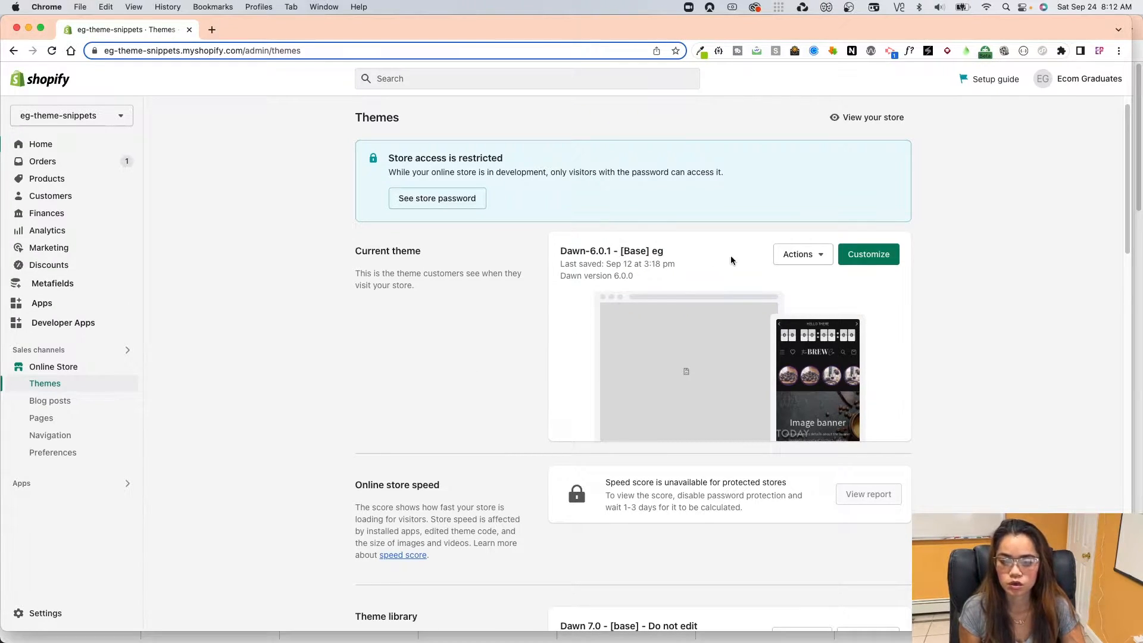
Open the current Dawn theme for customizing.
left_click(879, 259)
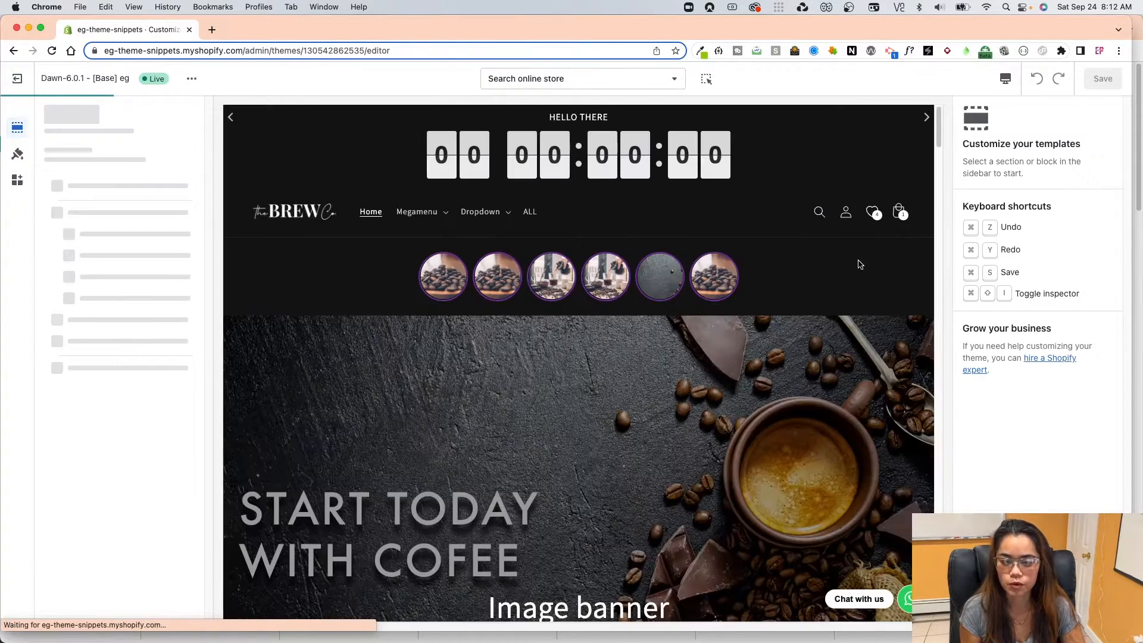
Examine the home page's F.A.Q section by expanding several questions to read their answers.
left_click_drag(938, 128, 936, 491)
left_click(604, 283)
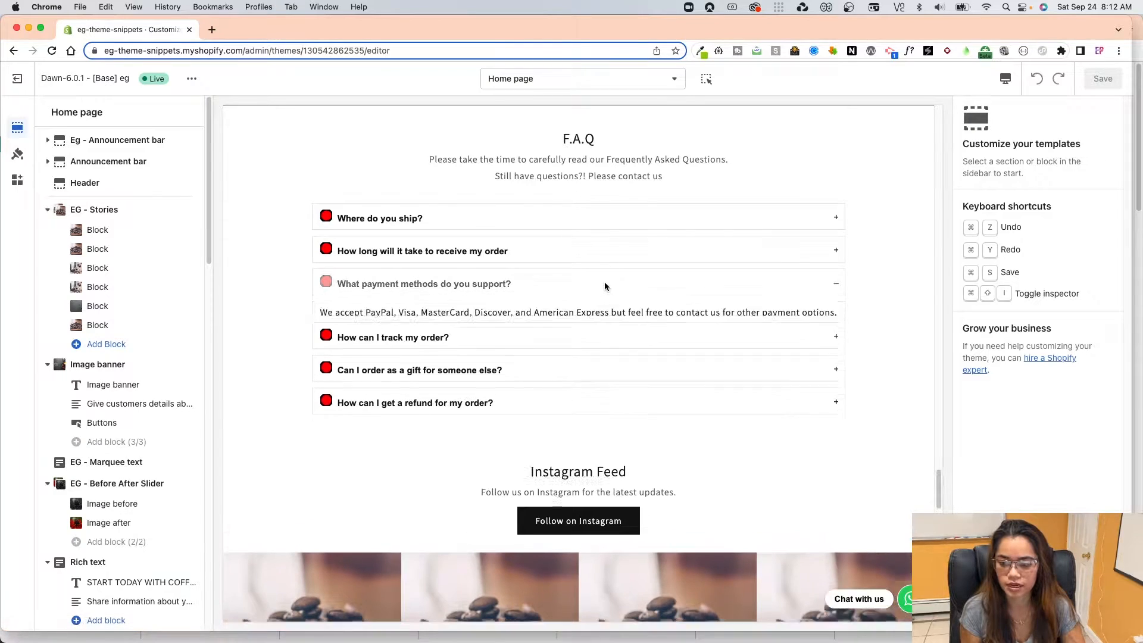
left_click(607, 235)
left_click(578, 282)
left_click(584, 293)
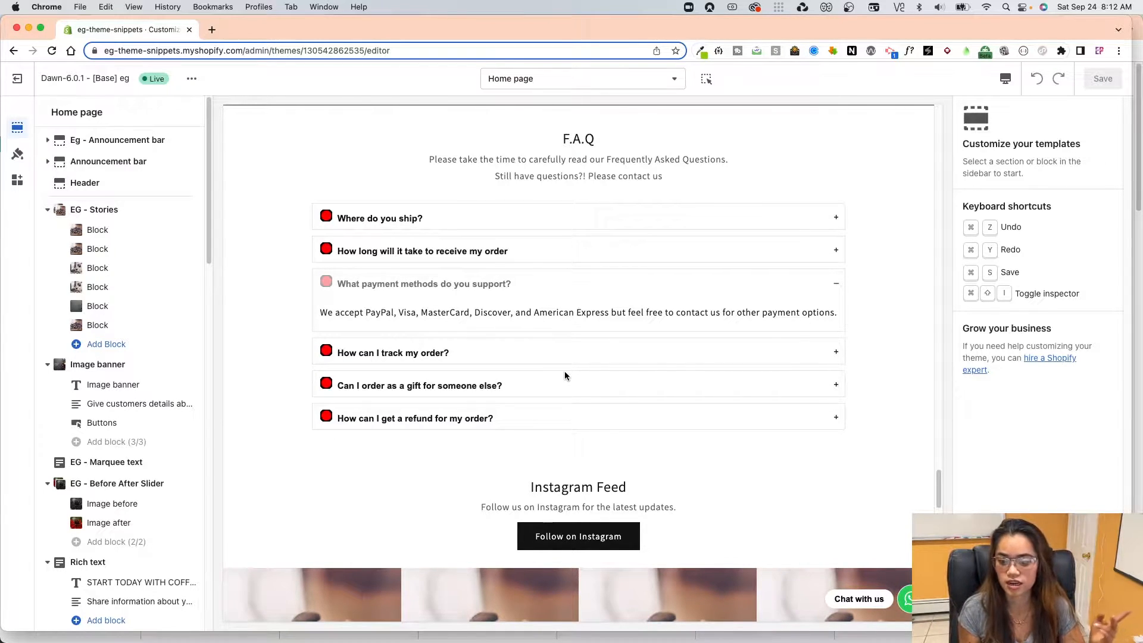
left_click(565, 378)
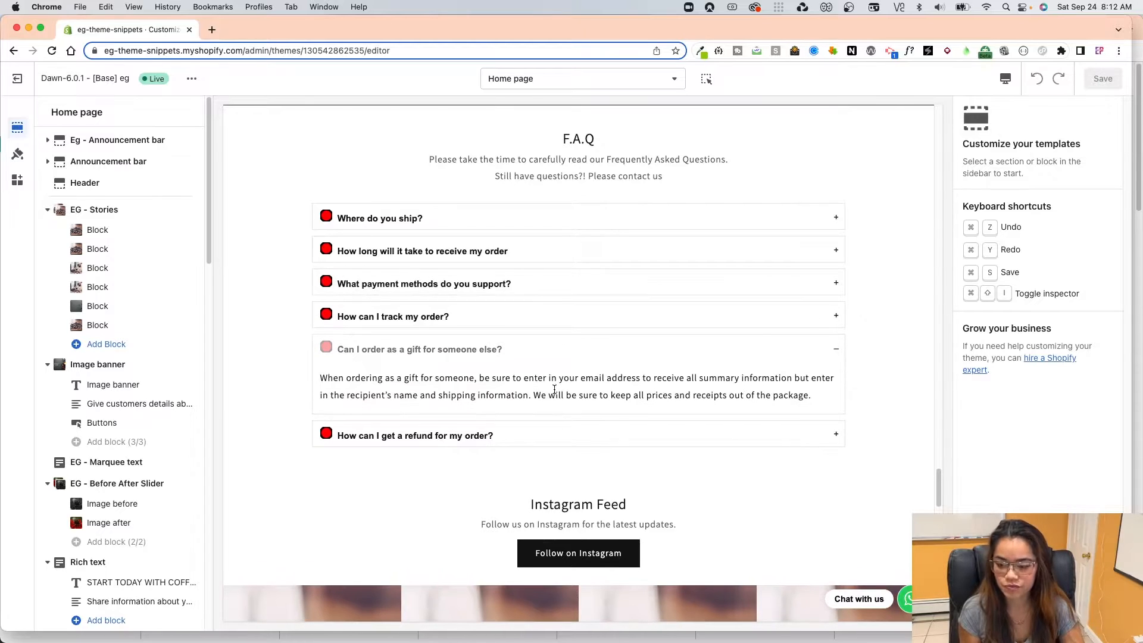
left_click(524, 428)
left_click(503, 249)
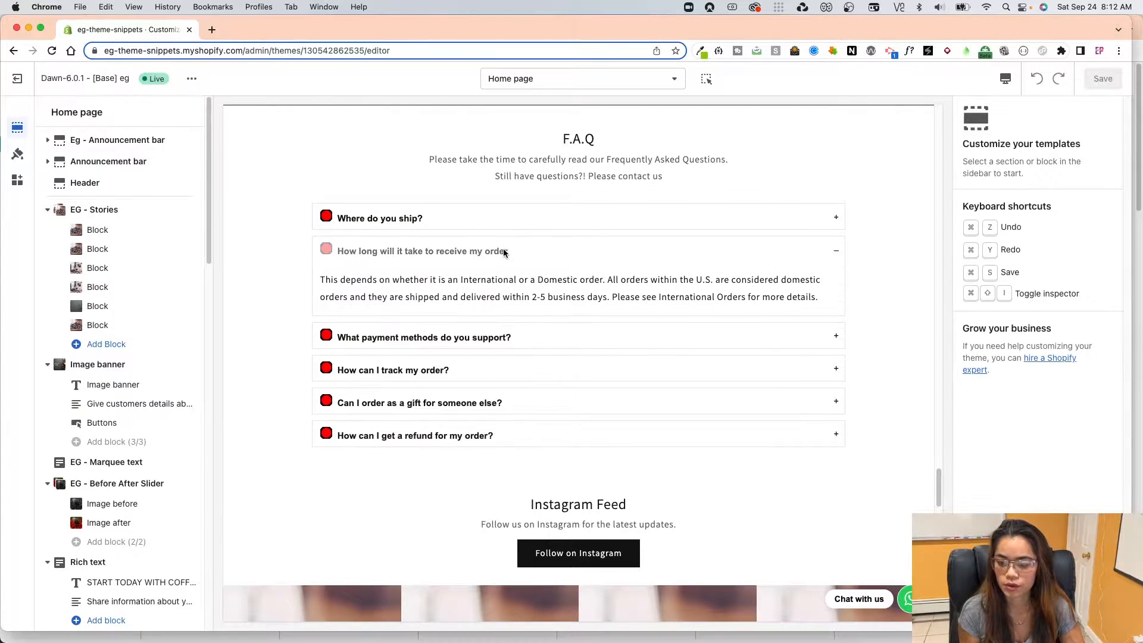
left_click(516, 221)
scroll(598, 316, "up", 1)
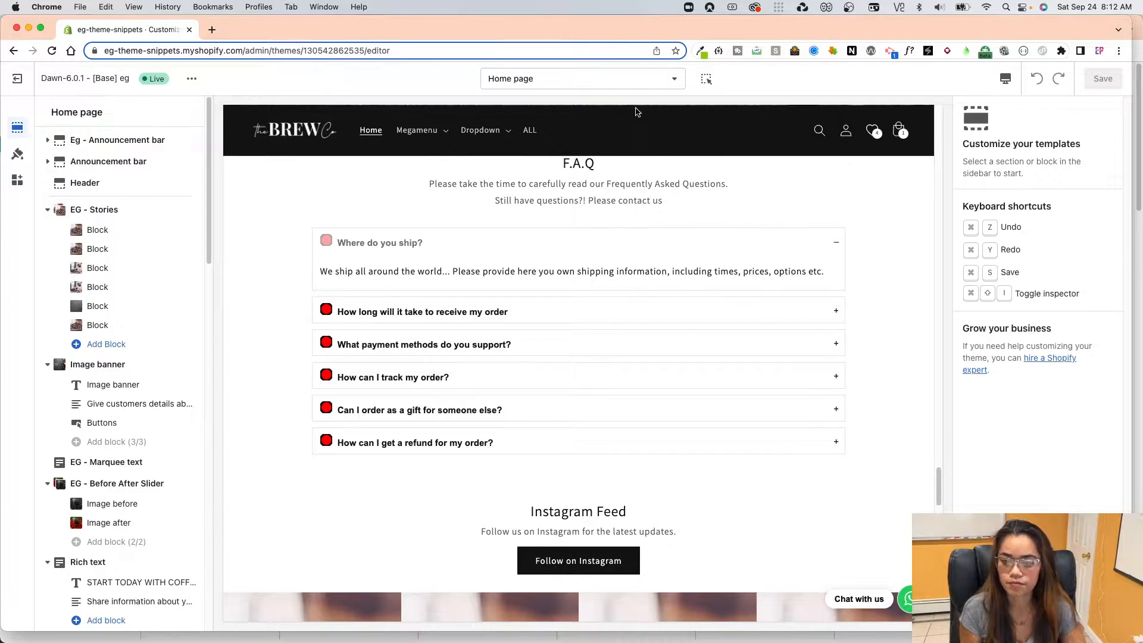
Create a new page template named faq based on the Default page.
left_click(639, 82)
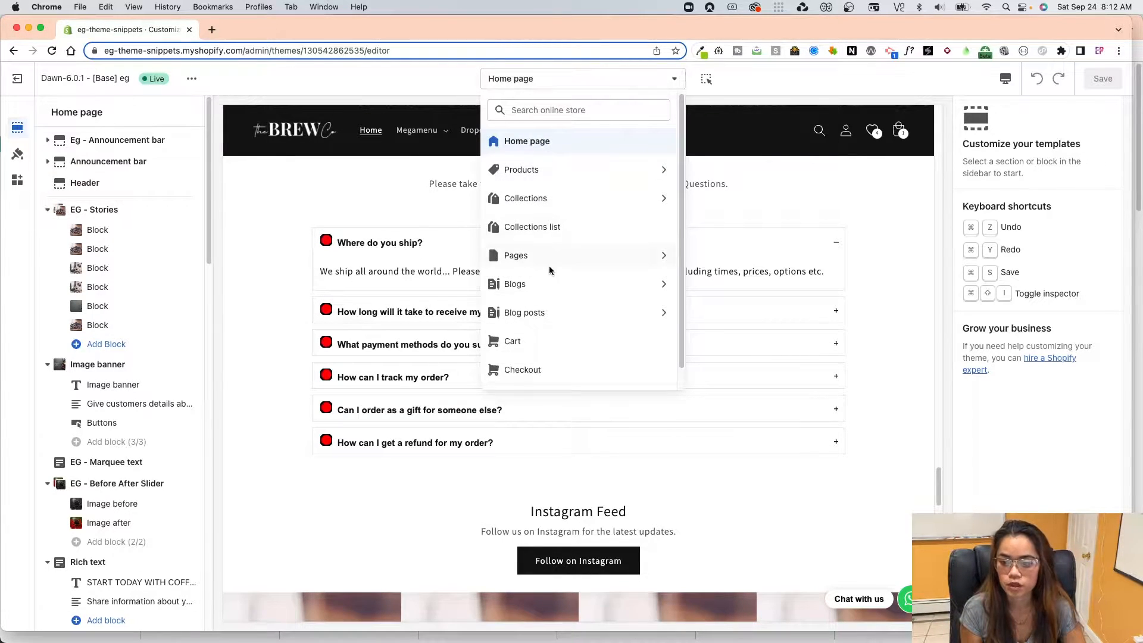
left_click(536, 90)
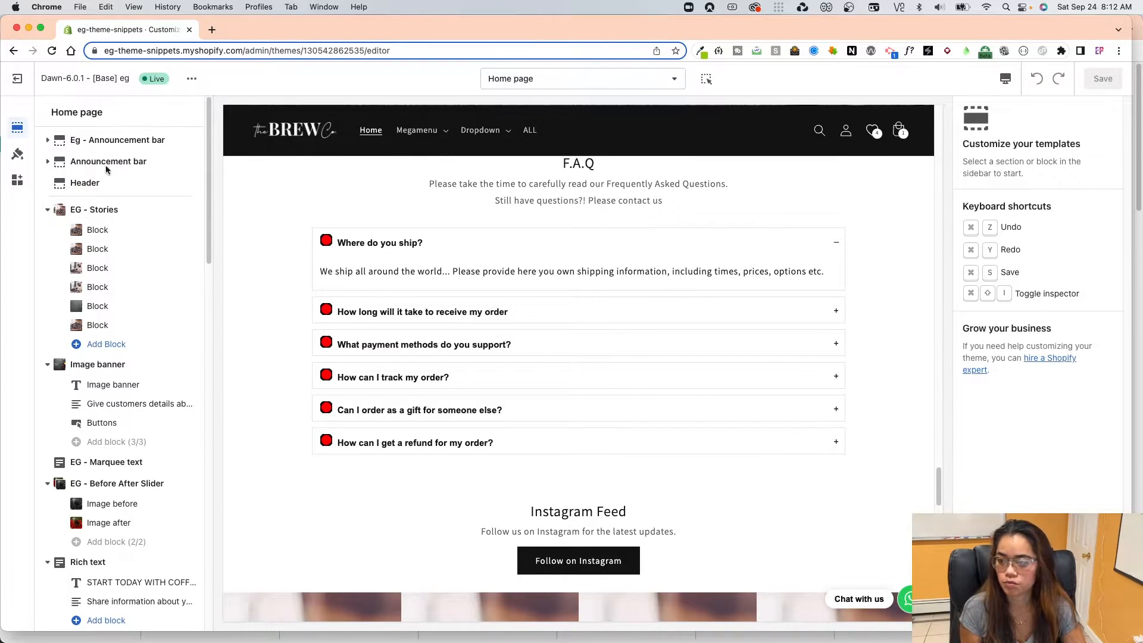
left_click(537, 84)
left_click(531, 262)
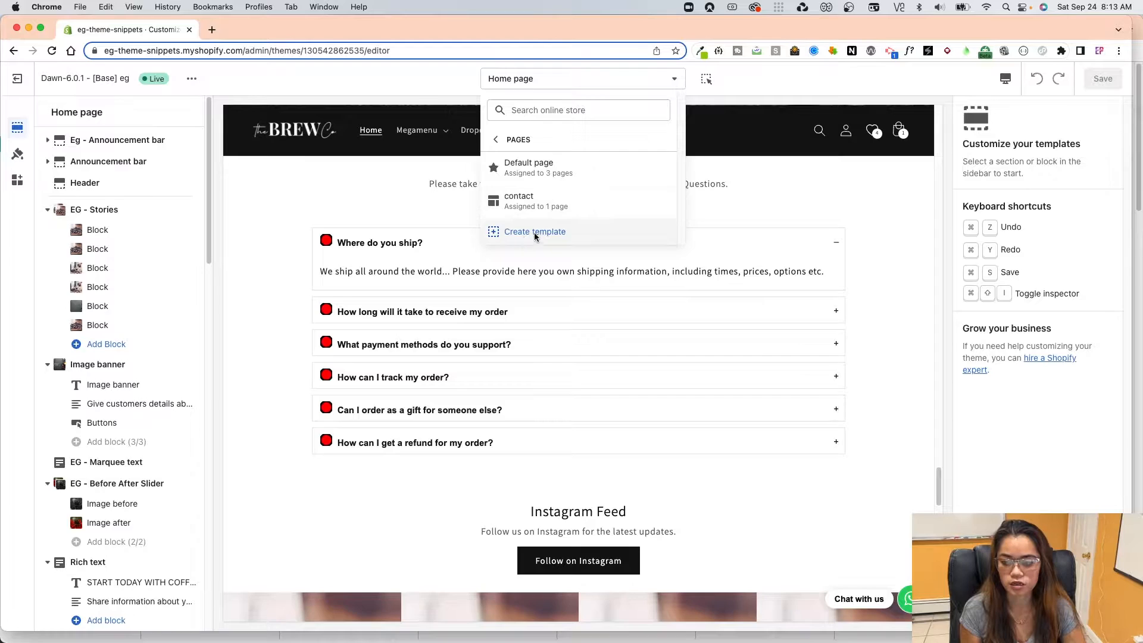
left_click(534, 232)
left_click(450, 343)
type("faq")
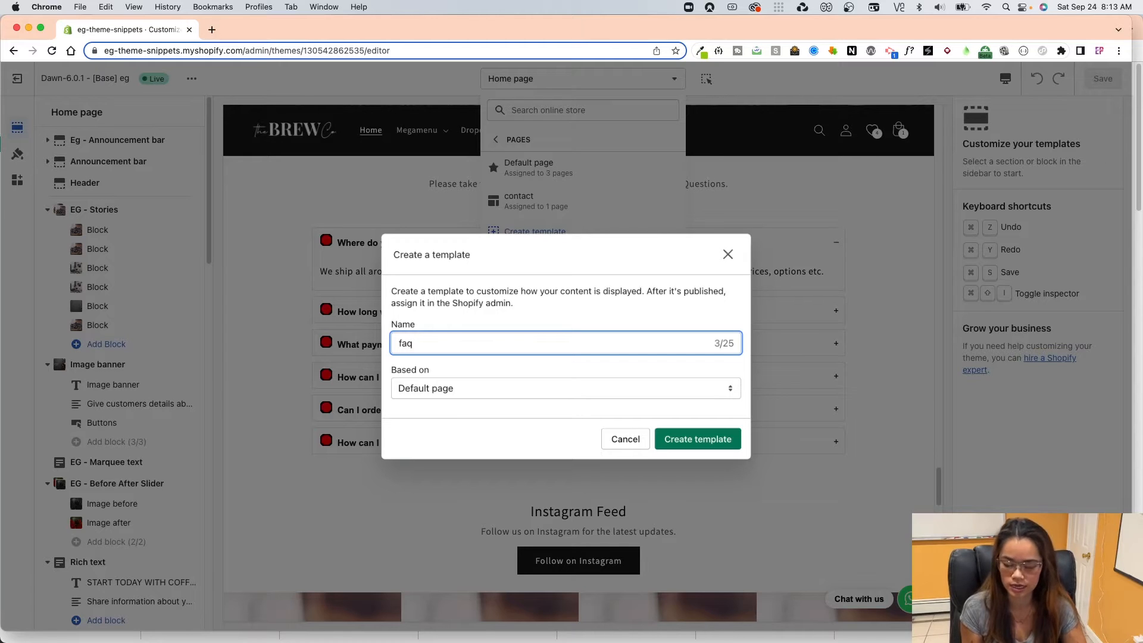
left_click(435, 390)
left_click(469, 393)
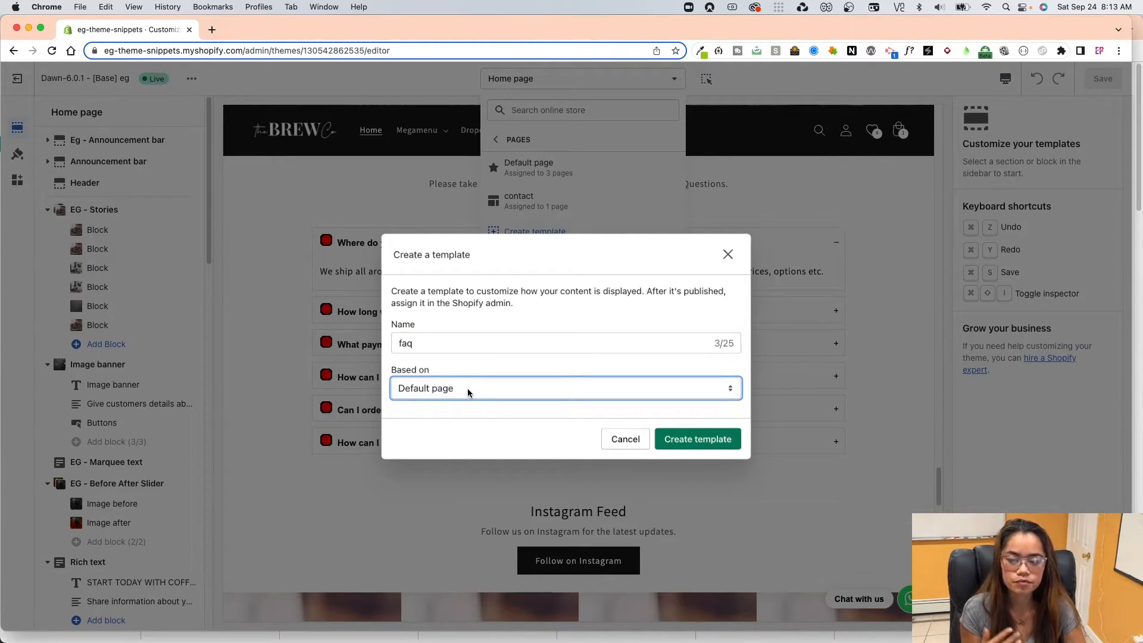
left_click(690, 439)
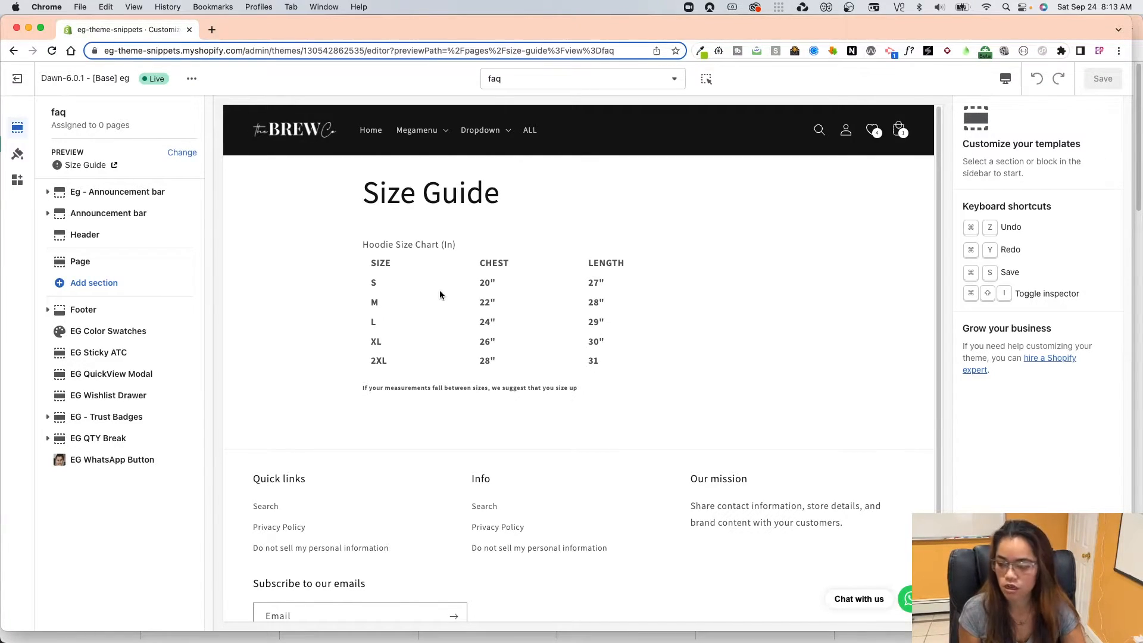
Hide the default Page section in the faq template, keeping Size Guide as the preview page.
left_click(185, 157)
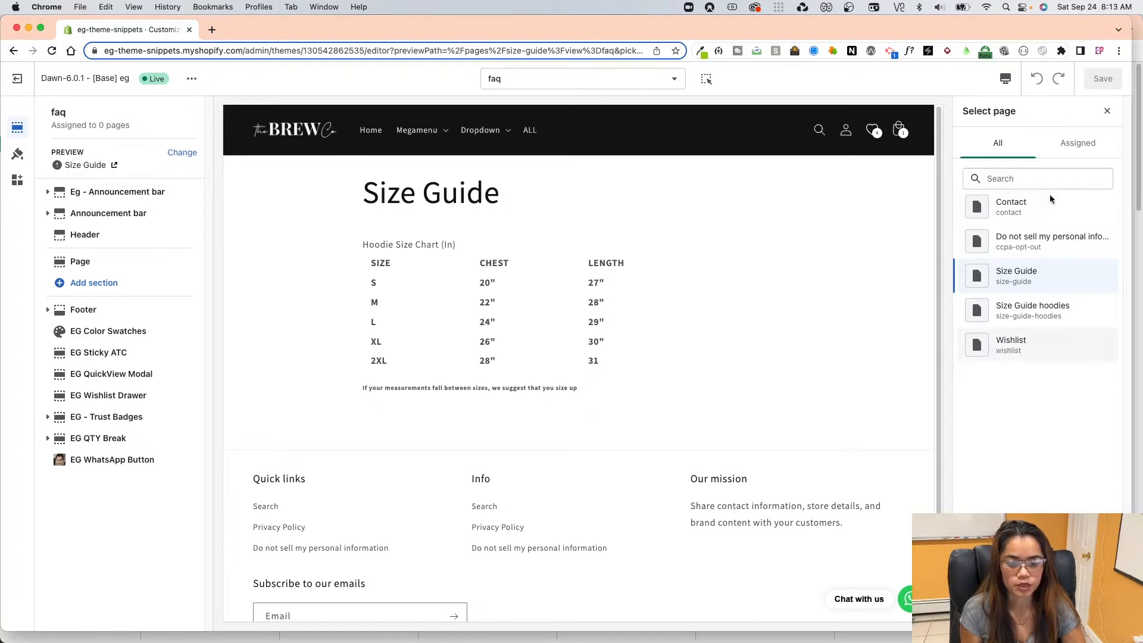
left_click(1108, 110)
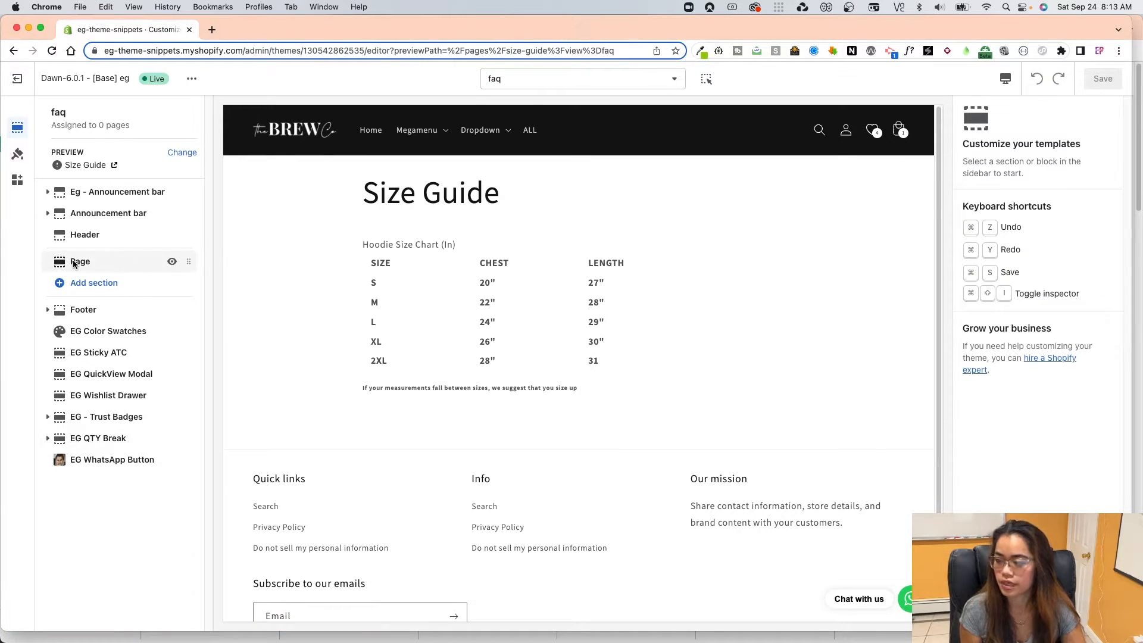
left_click(172, 262)
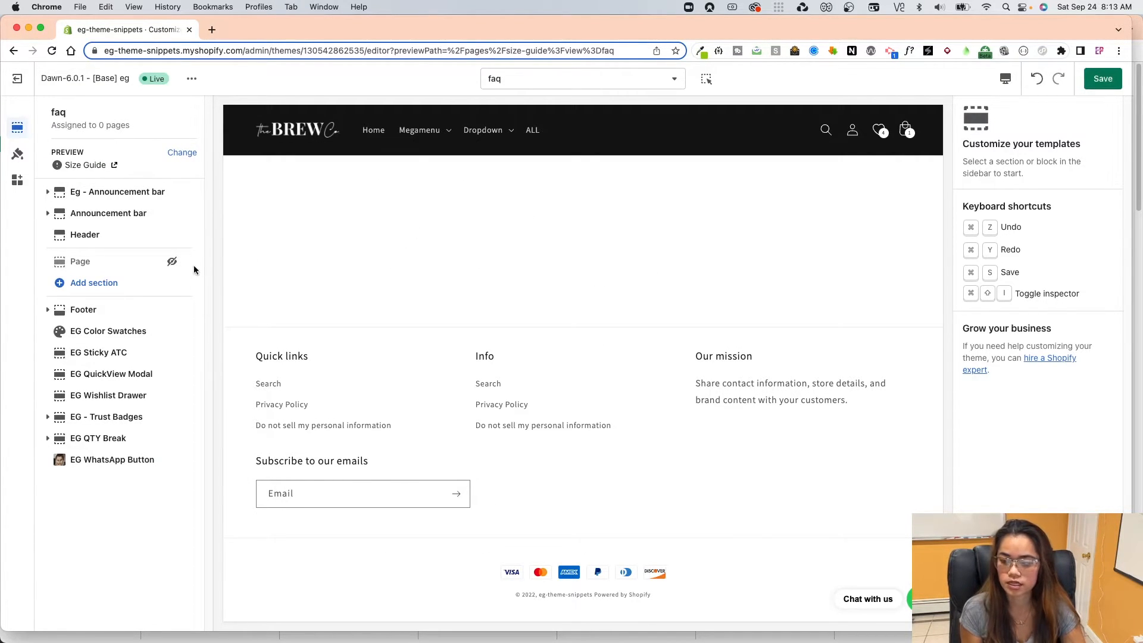
Add an EG - FAQ section to the faq template and save the changes.
left_click(104, 284)
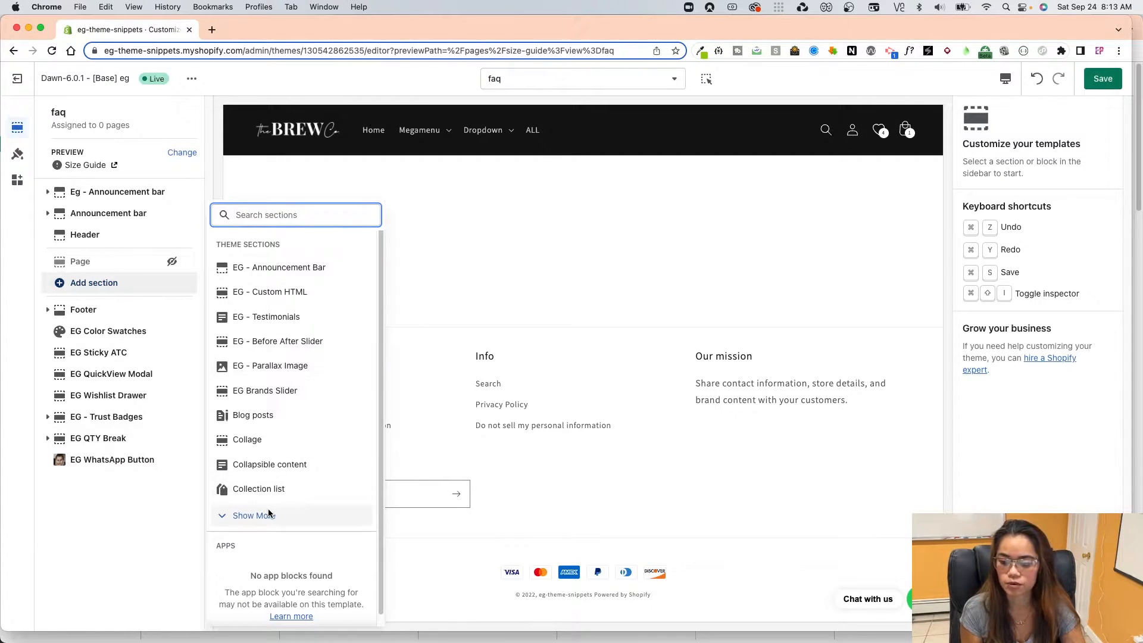
left_click(297, 515)
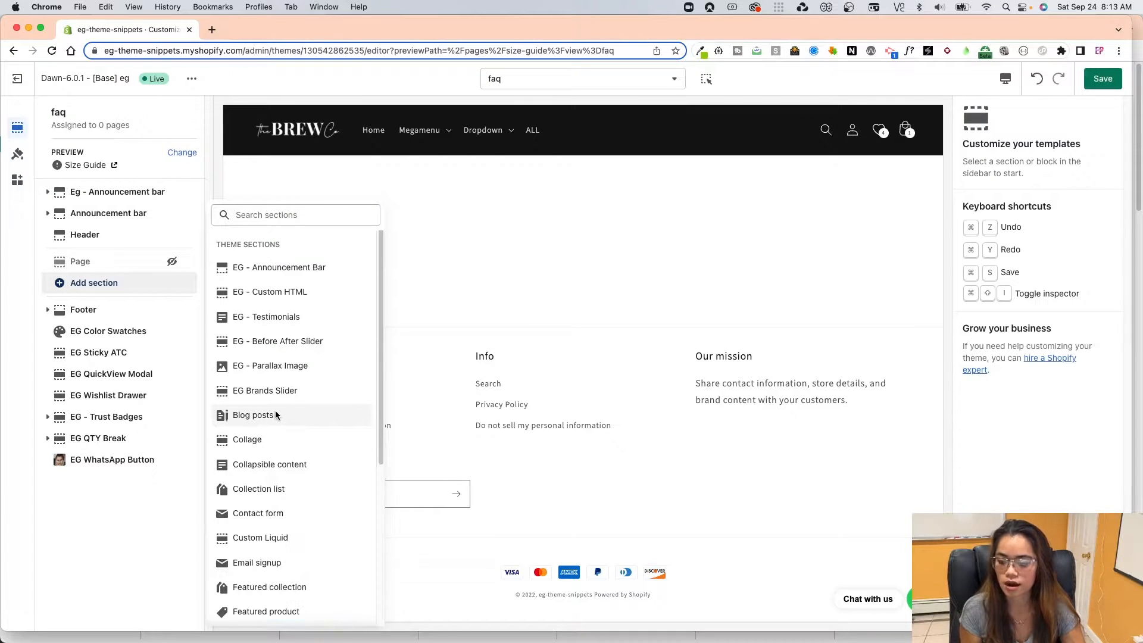
left_click(271, 223)
type("f")
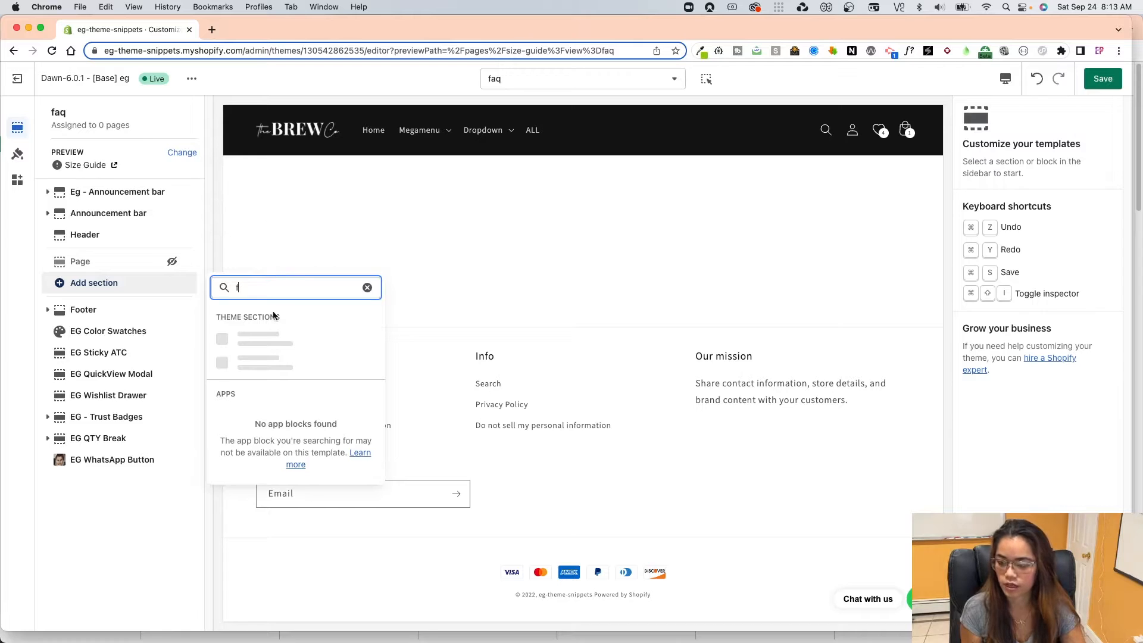
left_click(265, 347)
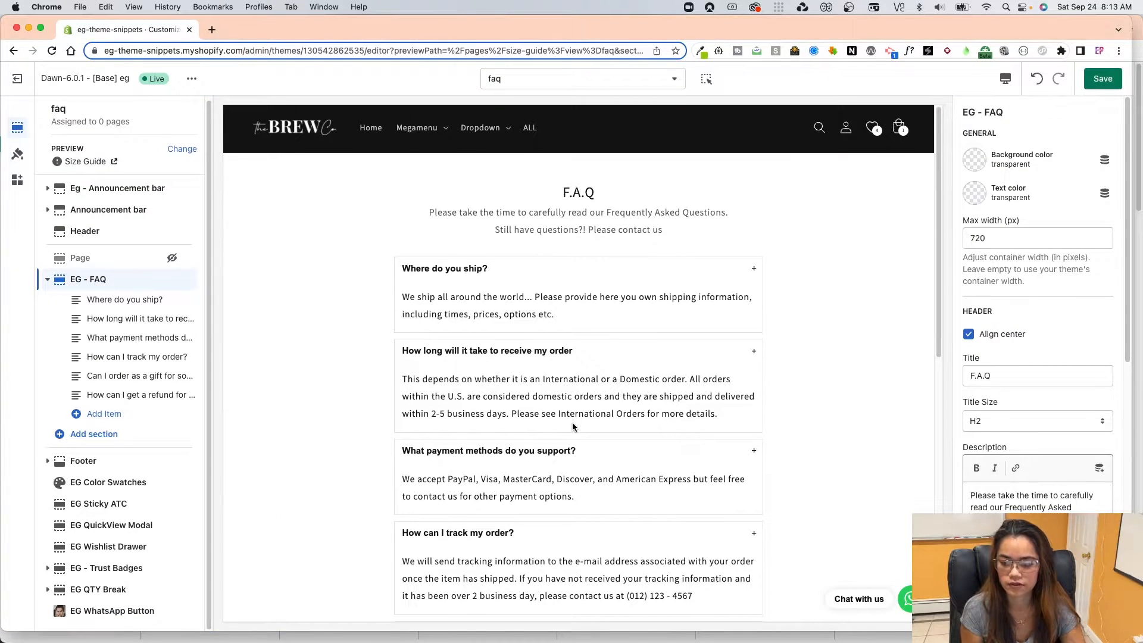
left_click(1102, 79)
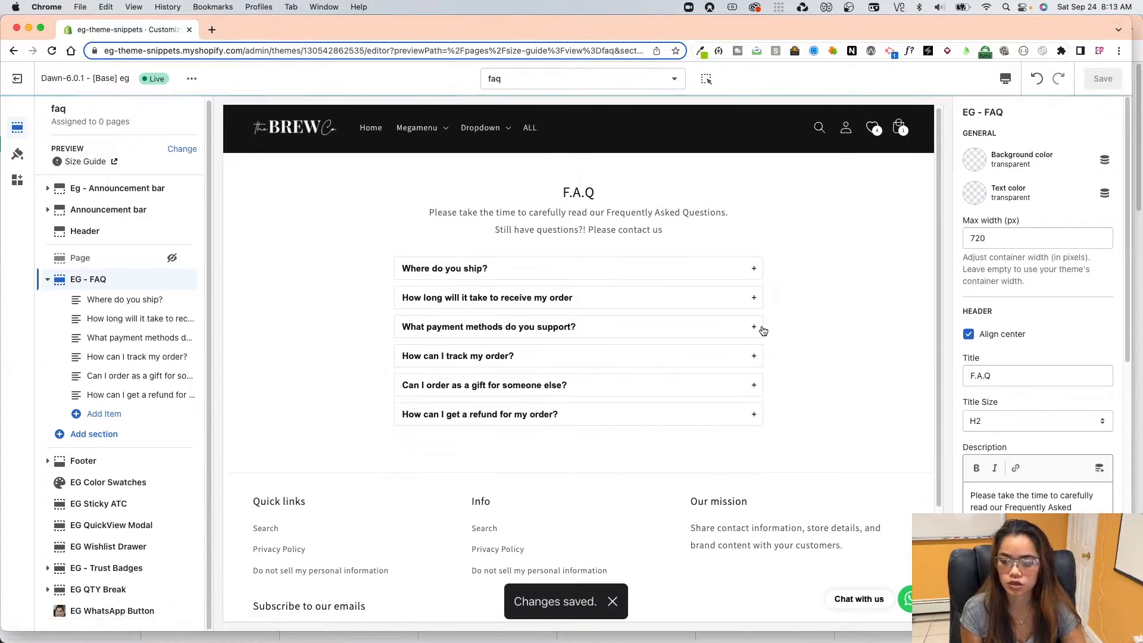
Set the EG - FAQ section's max width to 1200 px.
left_click(732, 275)
left_click(721, 277)
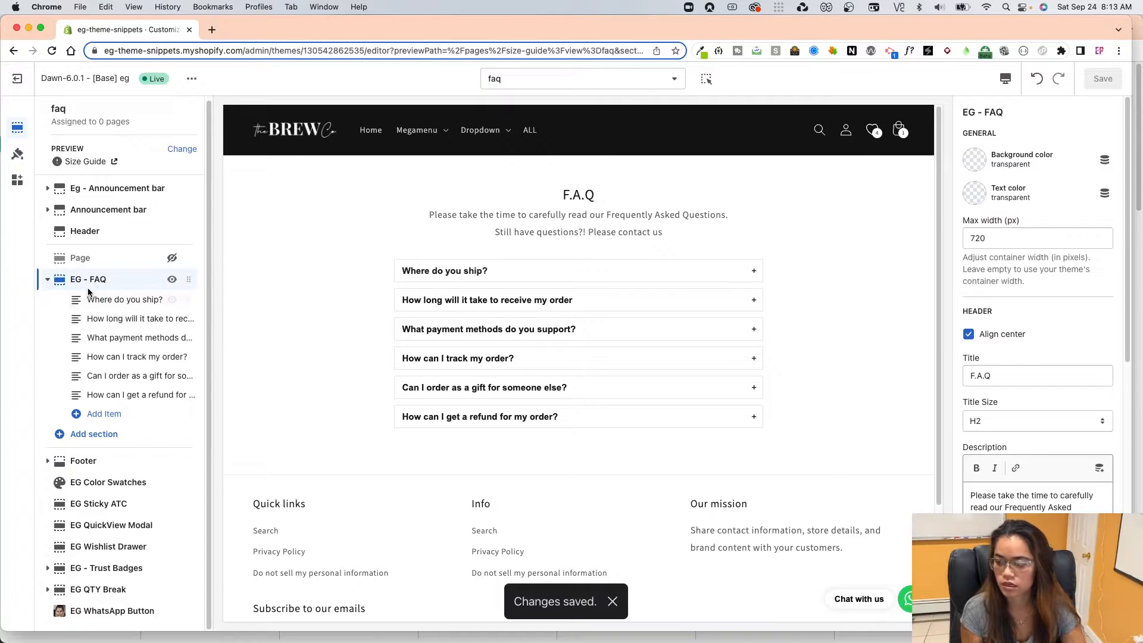
double_click(991, 239)
type("1200")
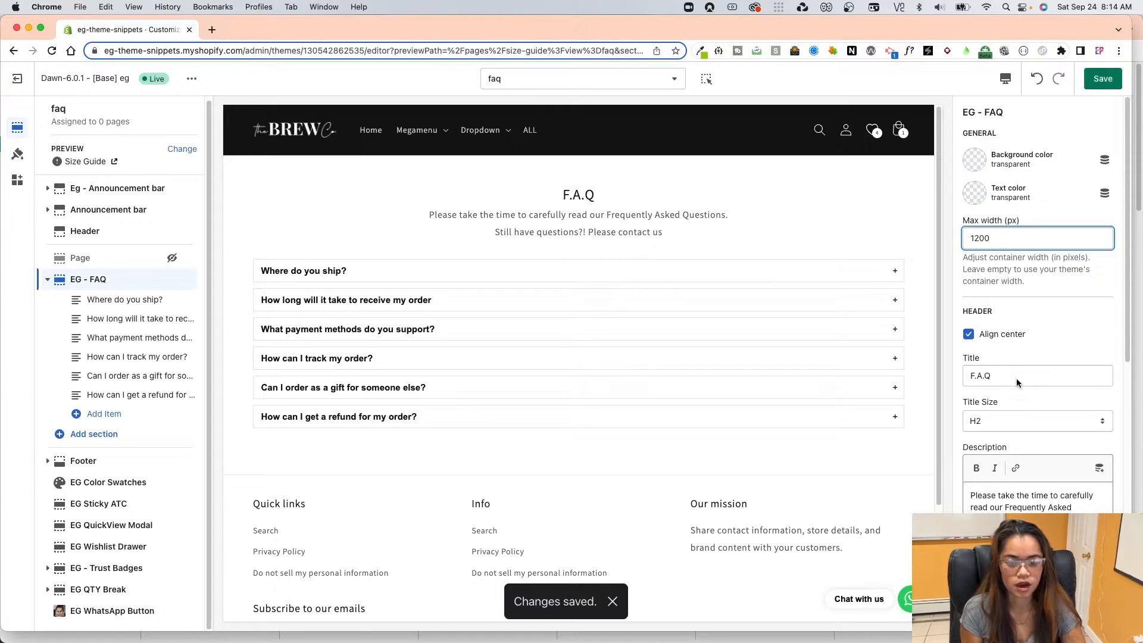
Add a second EG - FAQ section below the first and set its max width to 1200 px.
left_click(149, 434)
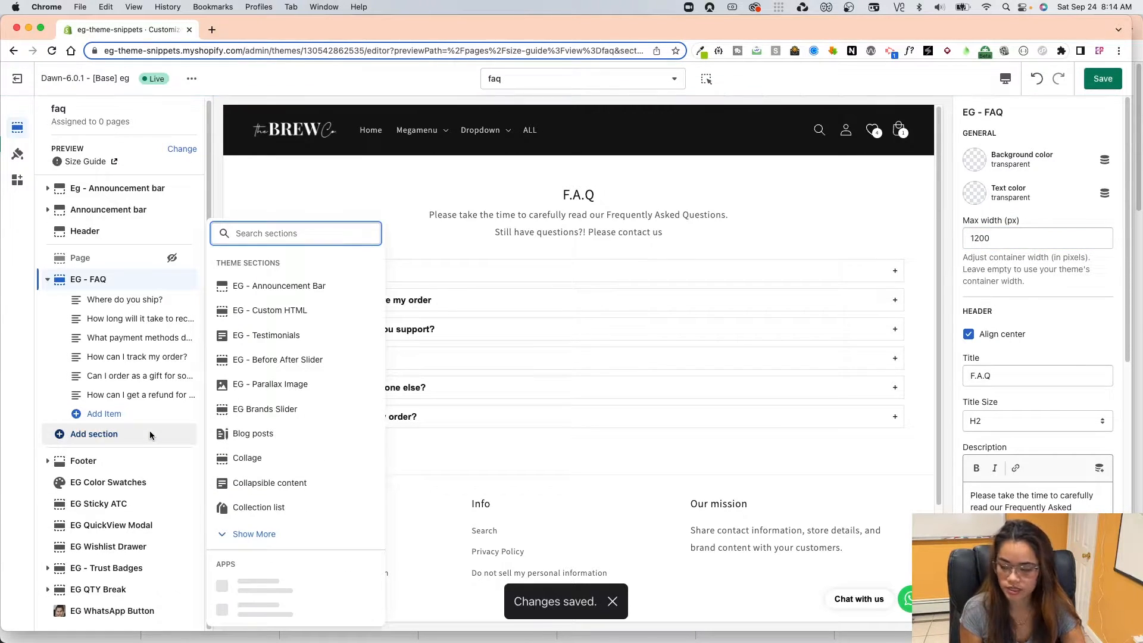
type("f")
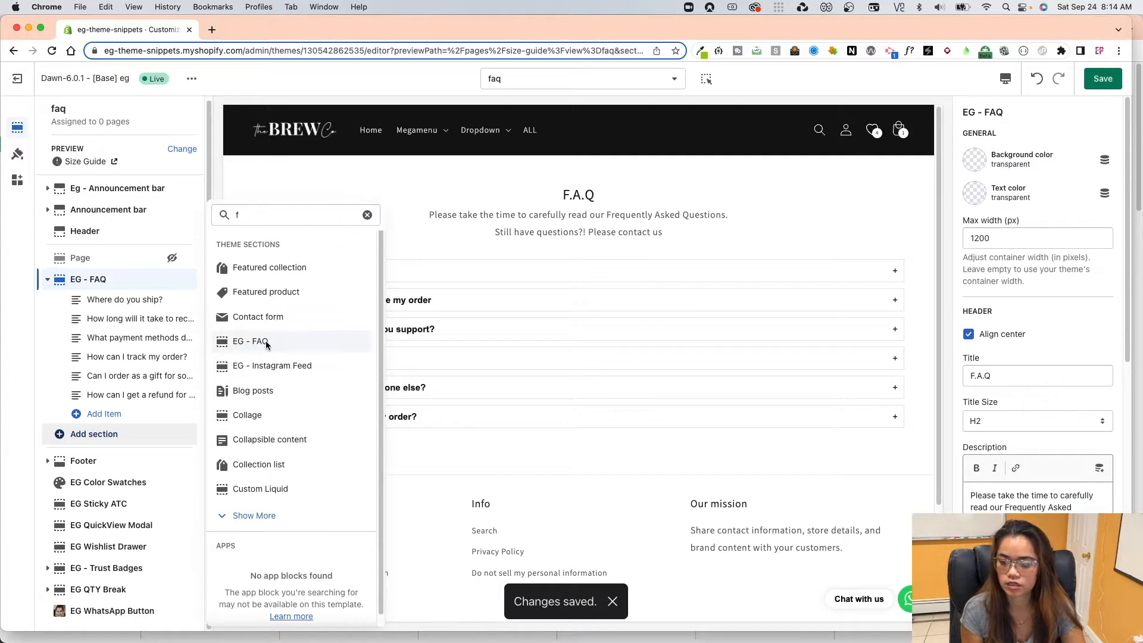
left_click(262, 366)
double_click(993, 239)
type("1200")
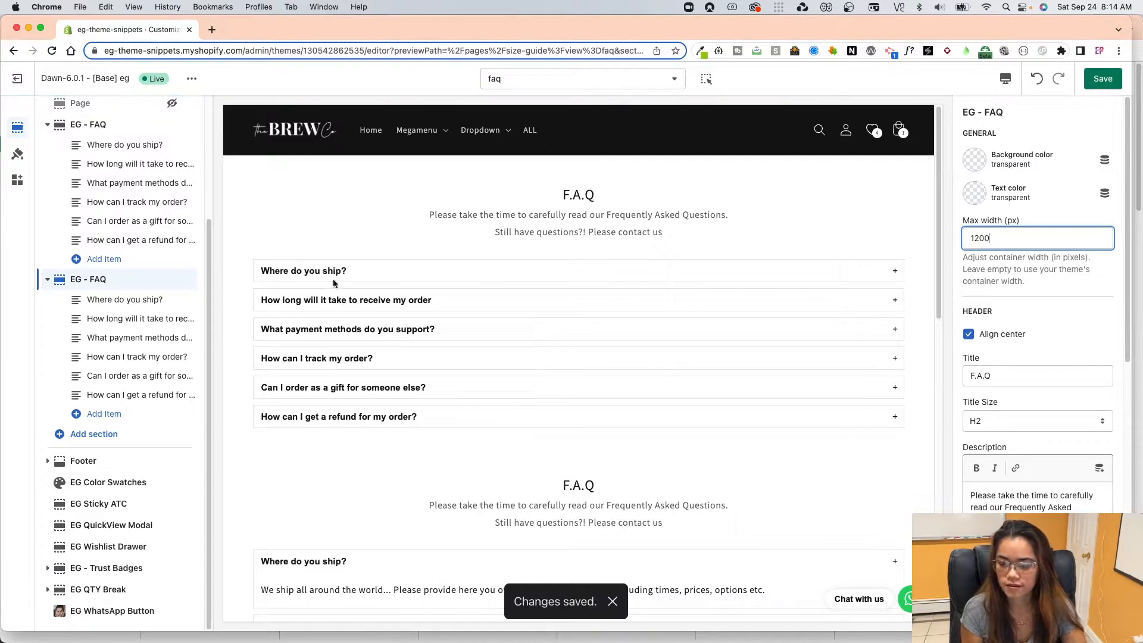
Change the title of the first EG - FAQ section to General.
scroll(115, 184, "up", 1)
left_click(105, 157)
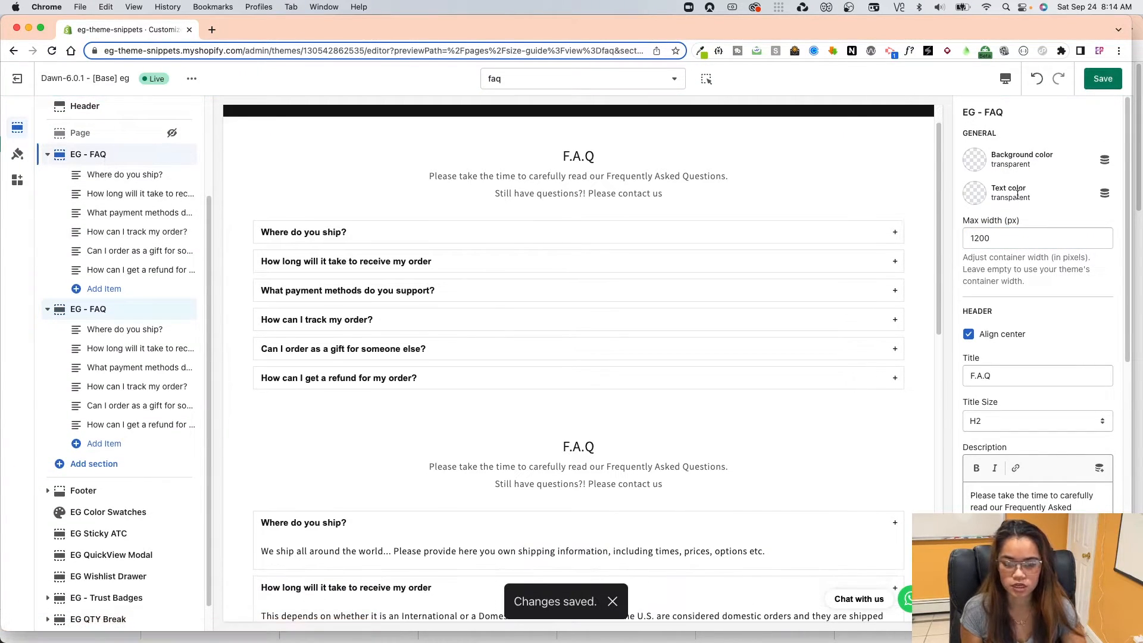
left_click_drag(1009, 376, 888, 372)
type("General")
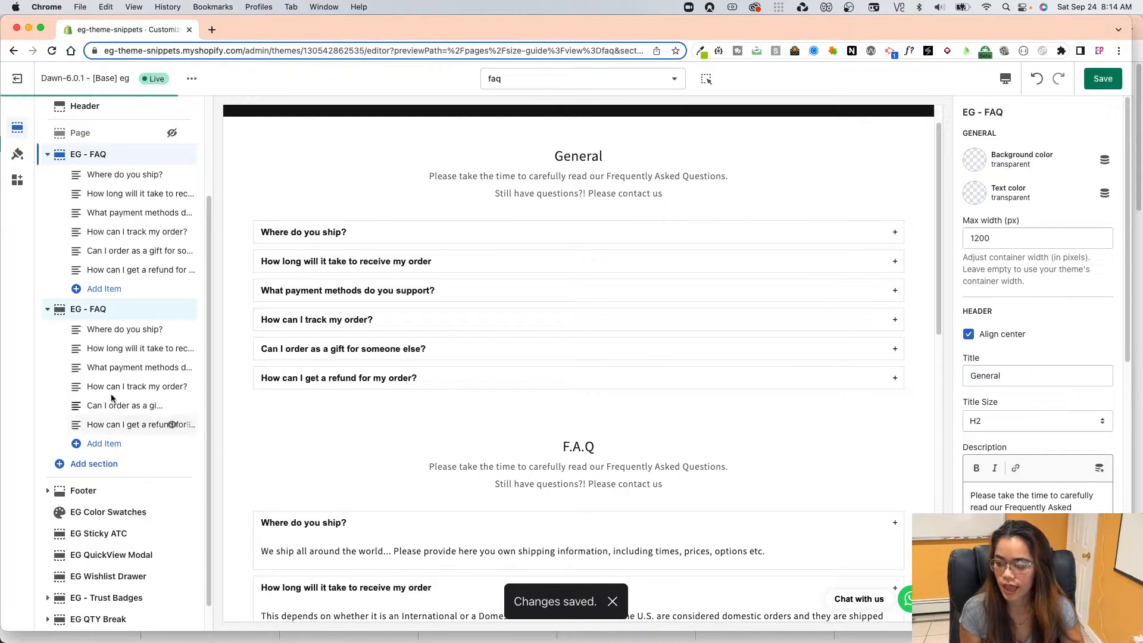
Change the title of the second EG - FAQ section to Our Coffees.
scroll(110, 295, "up", 3)
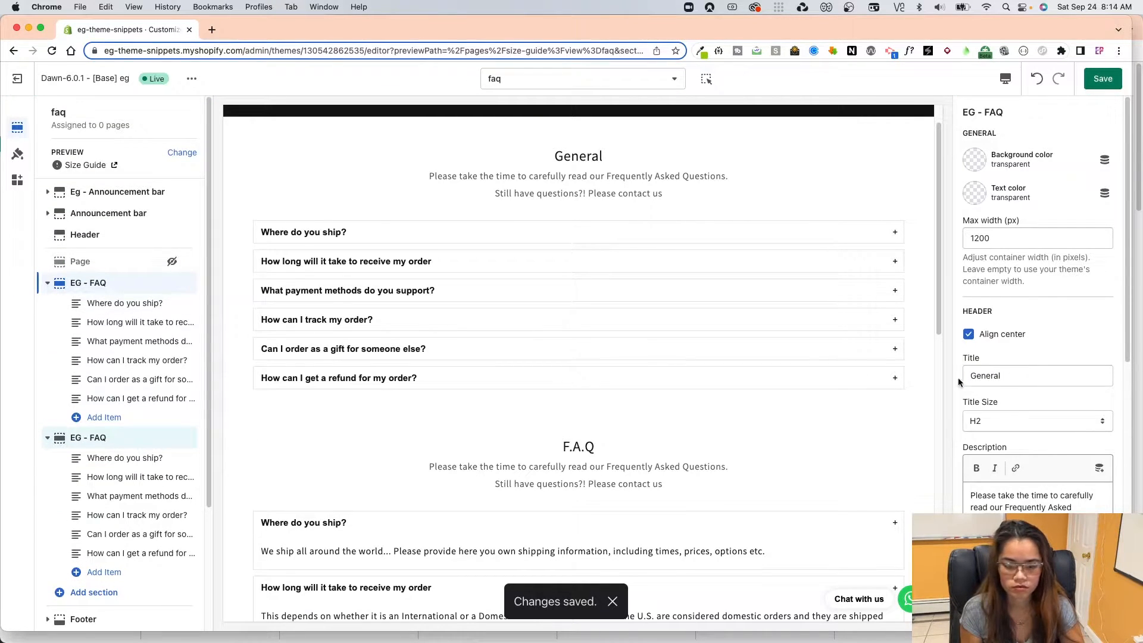
left_click(129, 435)
left_click_drag(1046, 373, 909, 370)
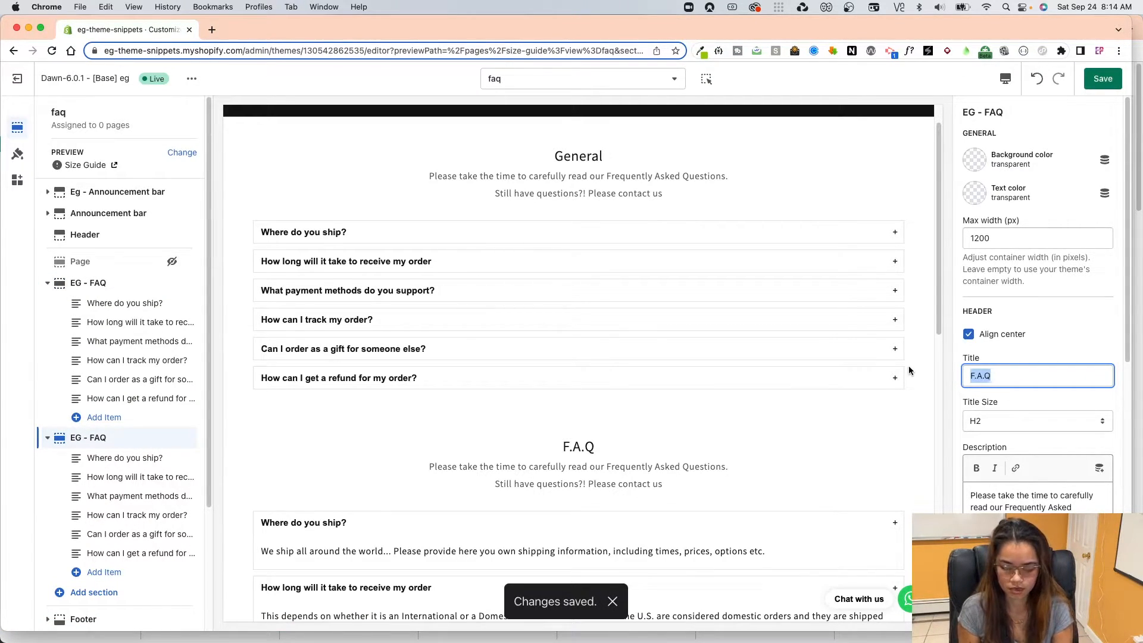
type("Our c")
key("BackSpace")
type("Coffees")
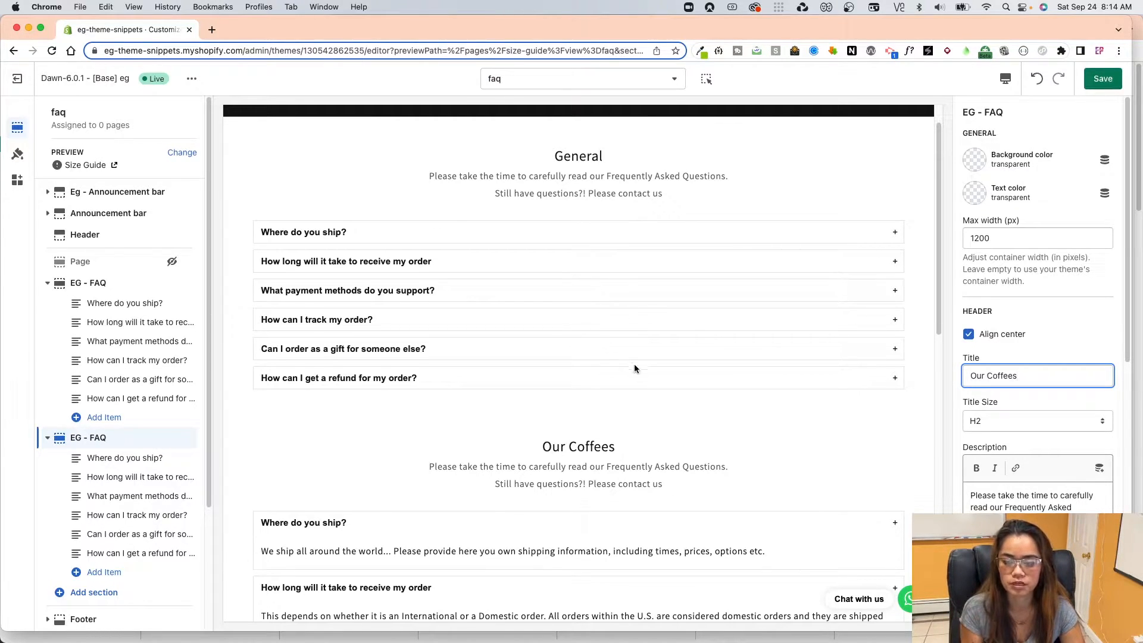
Review both FAQ sections in the preview and save the faq template.
scroll(633, 367, "down", 3)
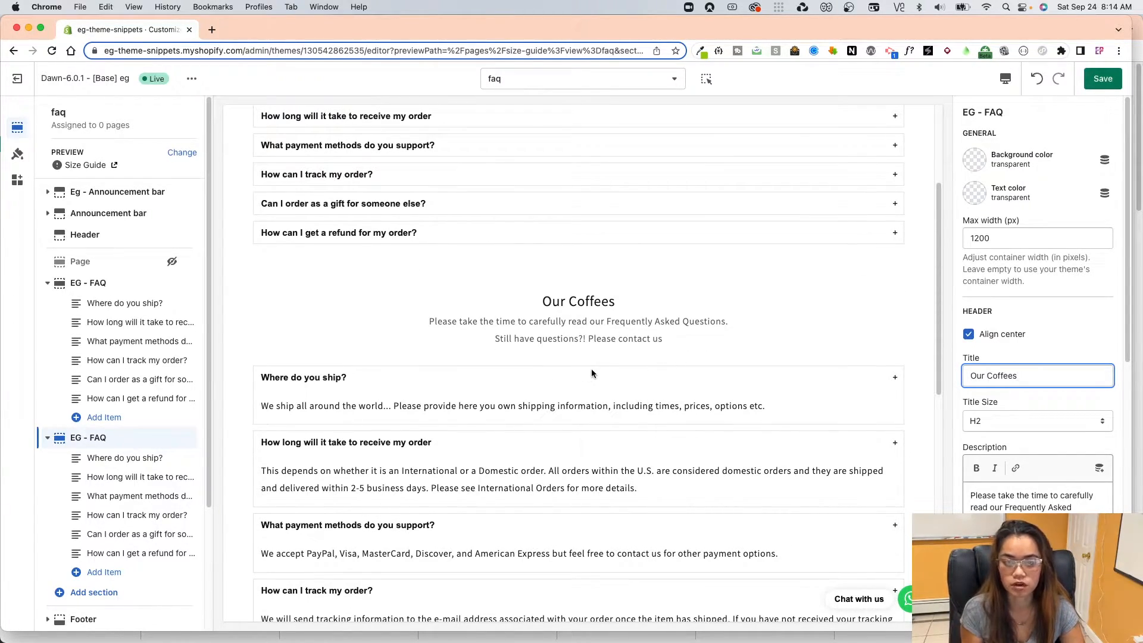
scroll(591, 369, "down", 1)
scroll(145, 501, "down", 3)
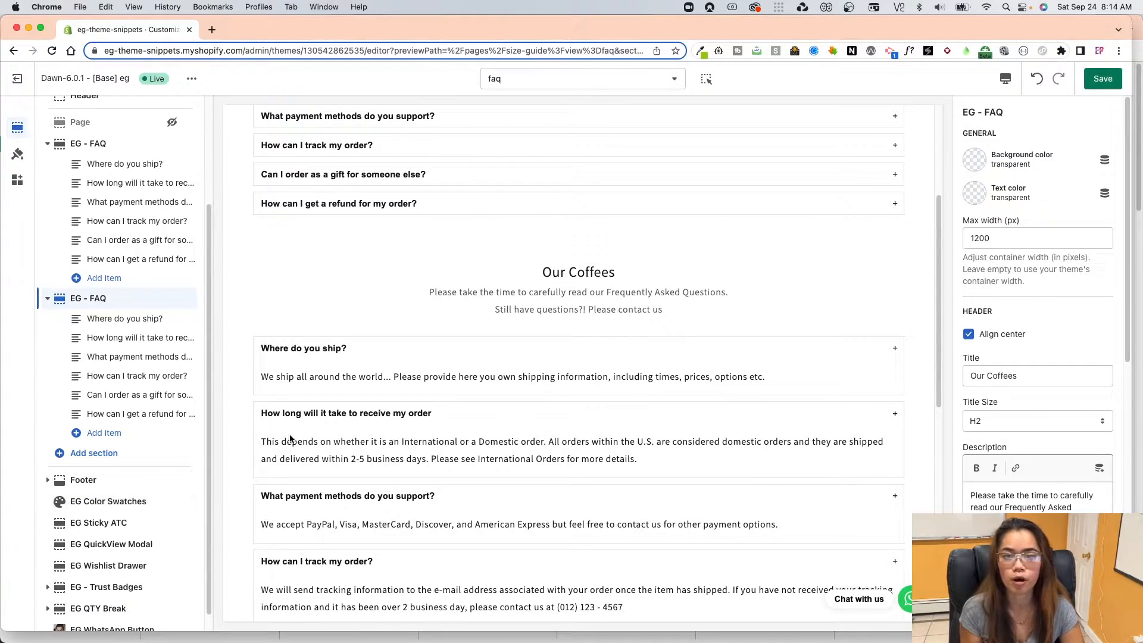
scroll(354, 443, "up", 1)
left_click(1088, 84)
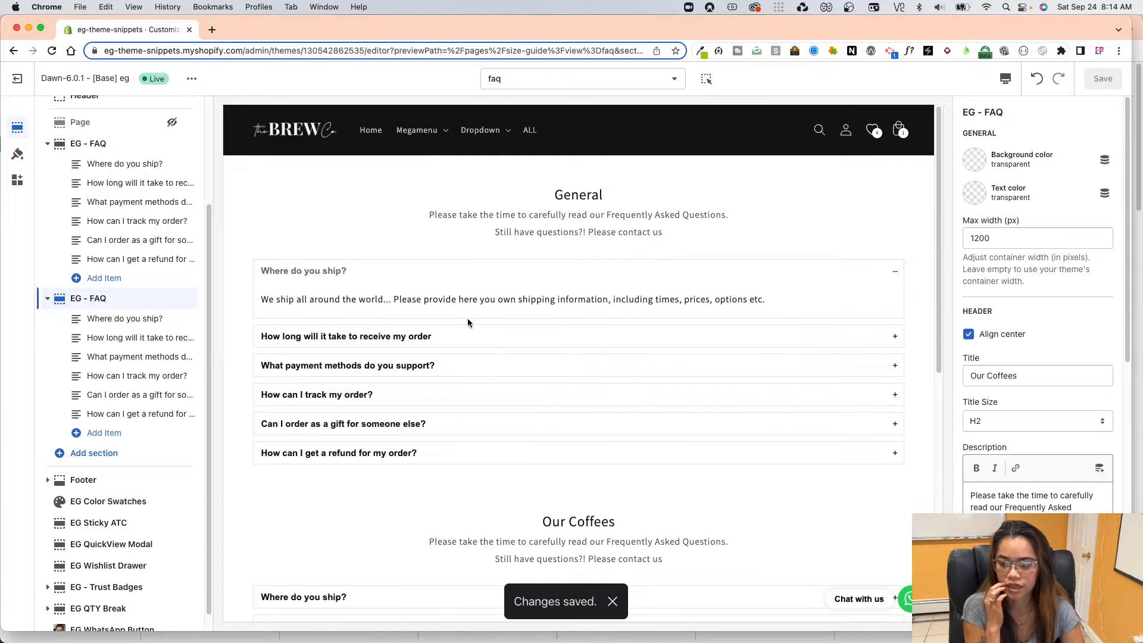
Test expanding questions in the General section, and open the store's Themes admin page in a new tab.
left_click(497, 338)
left_click(483, 383)
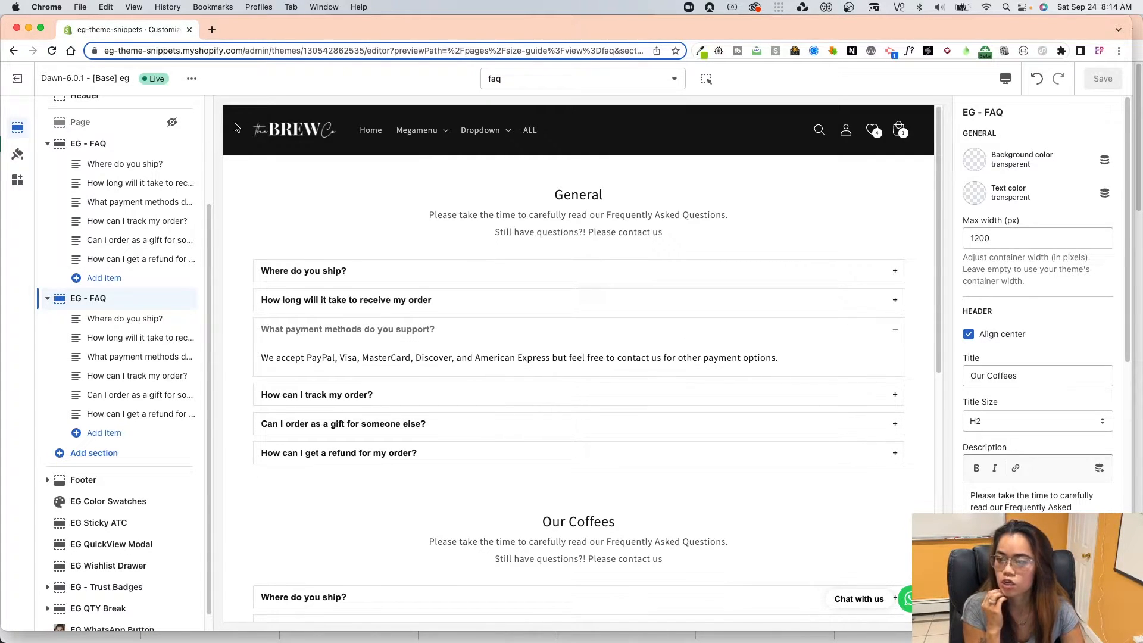
left_click(17, 79)
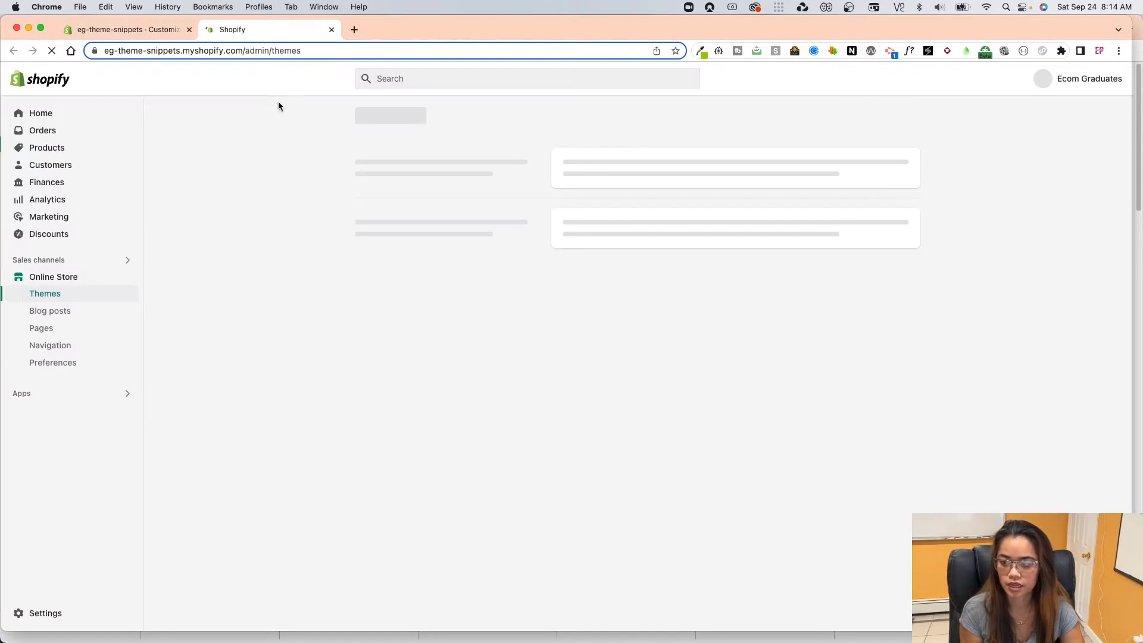
Create a new store page titled FAQ, assign it the faq theme template, and save it.
left_click(41, 386)
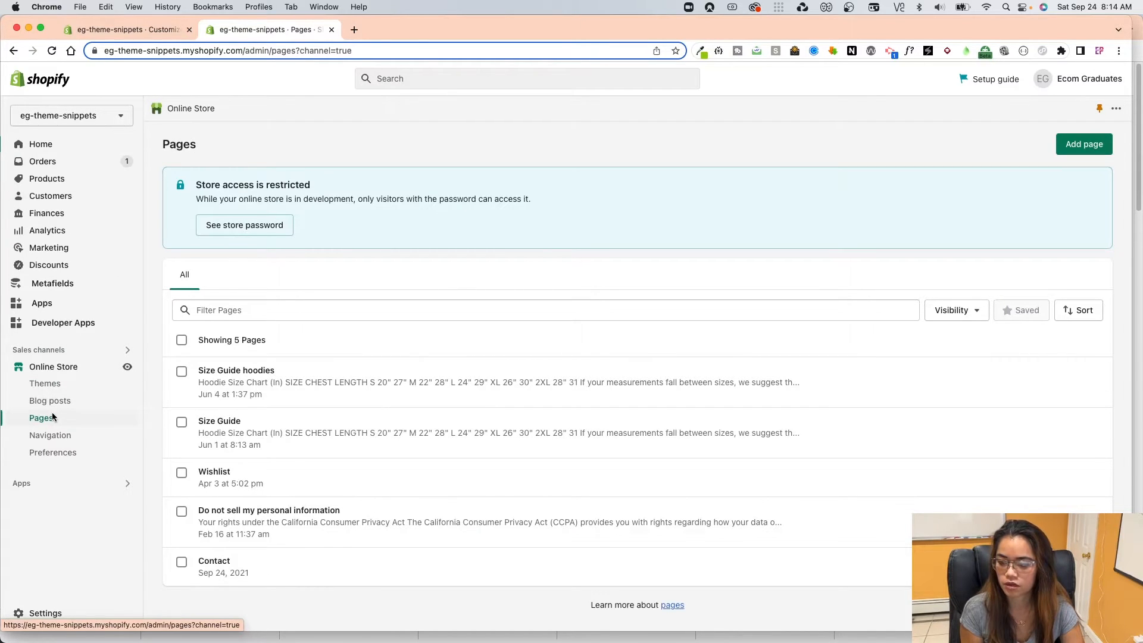
left_click(1078, 144)
left_click(469, 203)
type("FAQ")
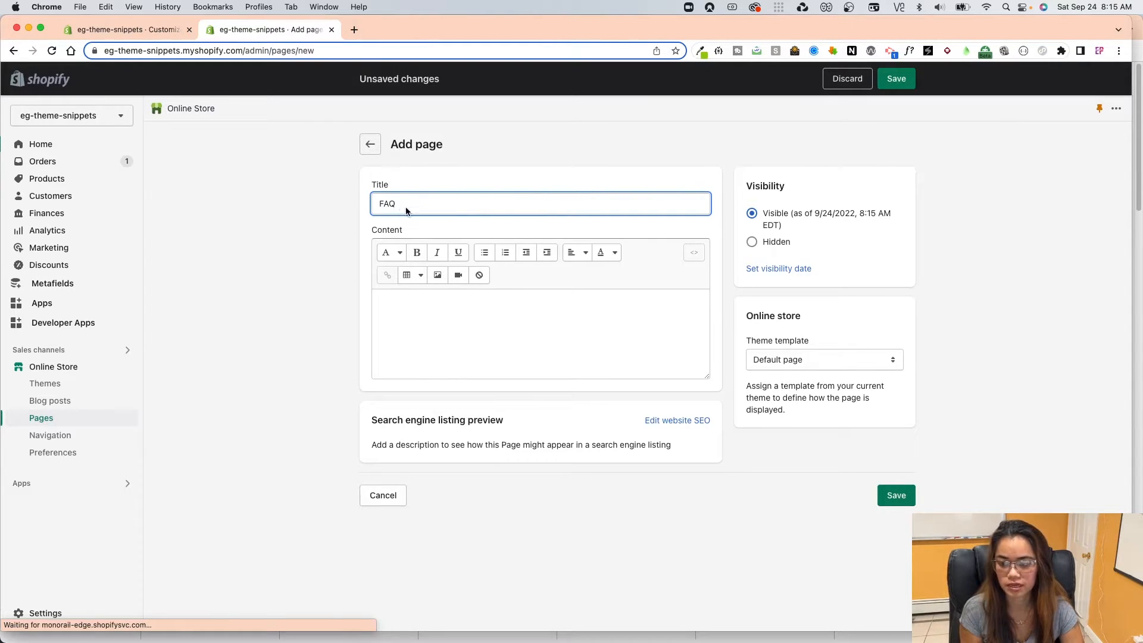
left_click(773, 359)
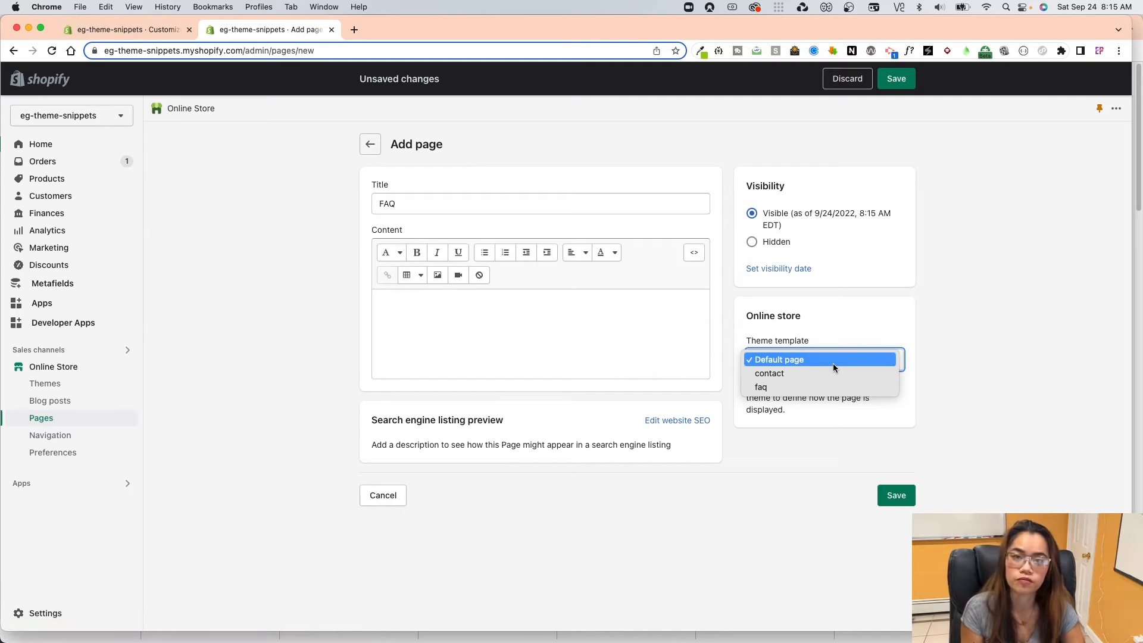
left_click(769, 387)
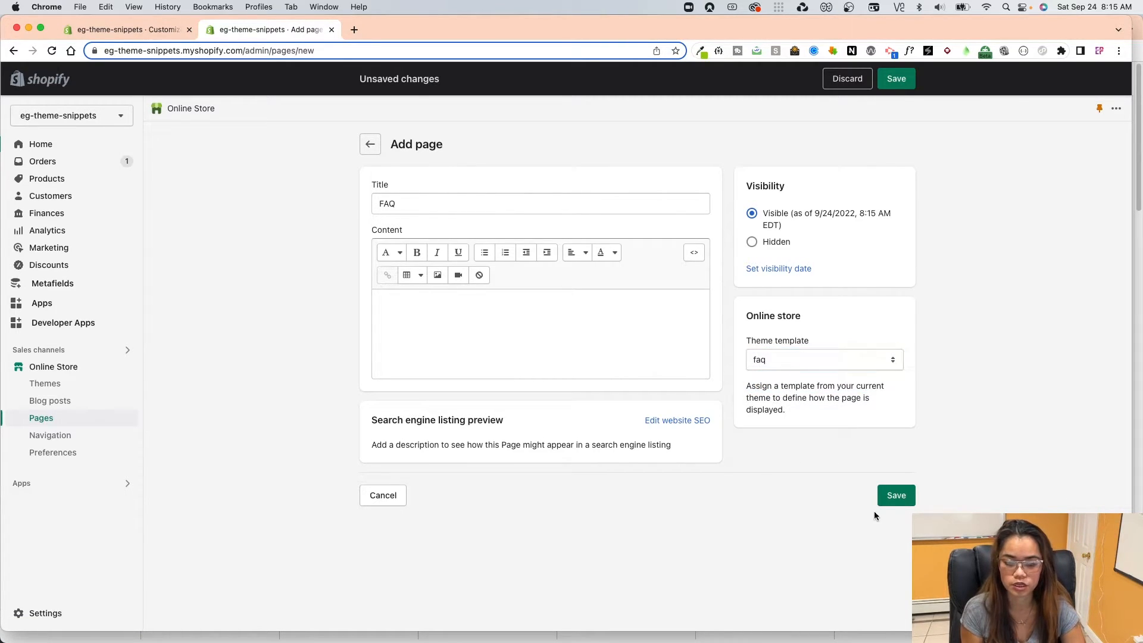
left_click(902, 494)
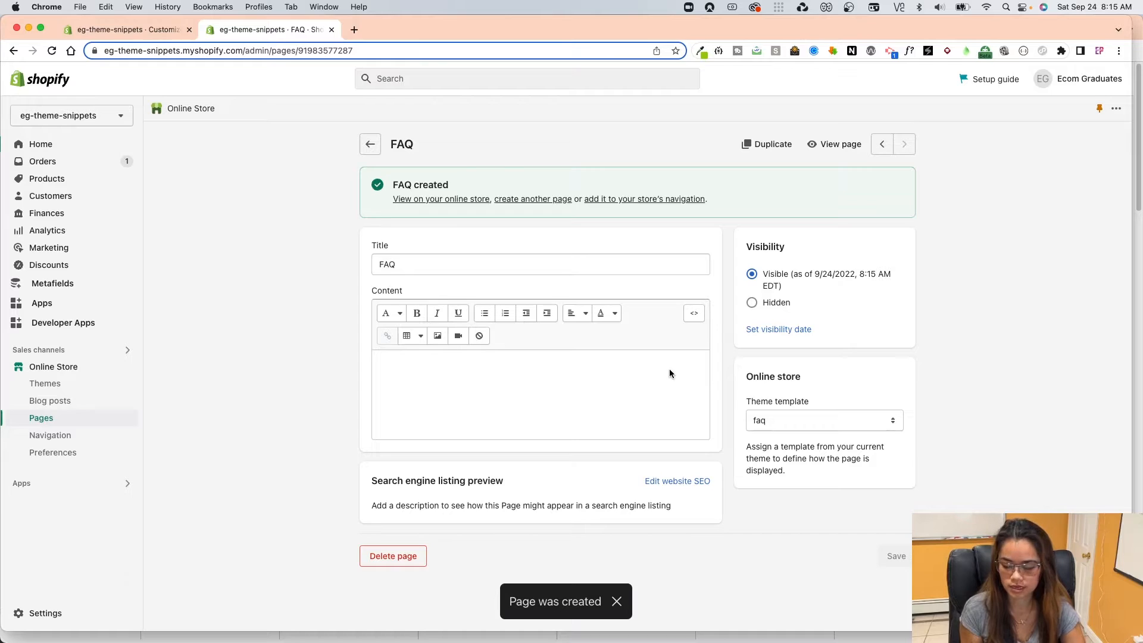
View the published FAQ page, look over both FAQ sections, test expanding General questions, and close the page.
left_click(835, 145)
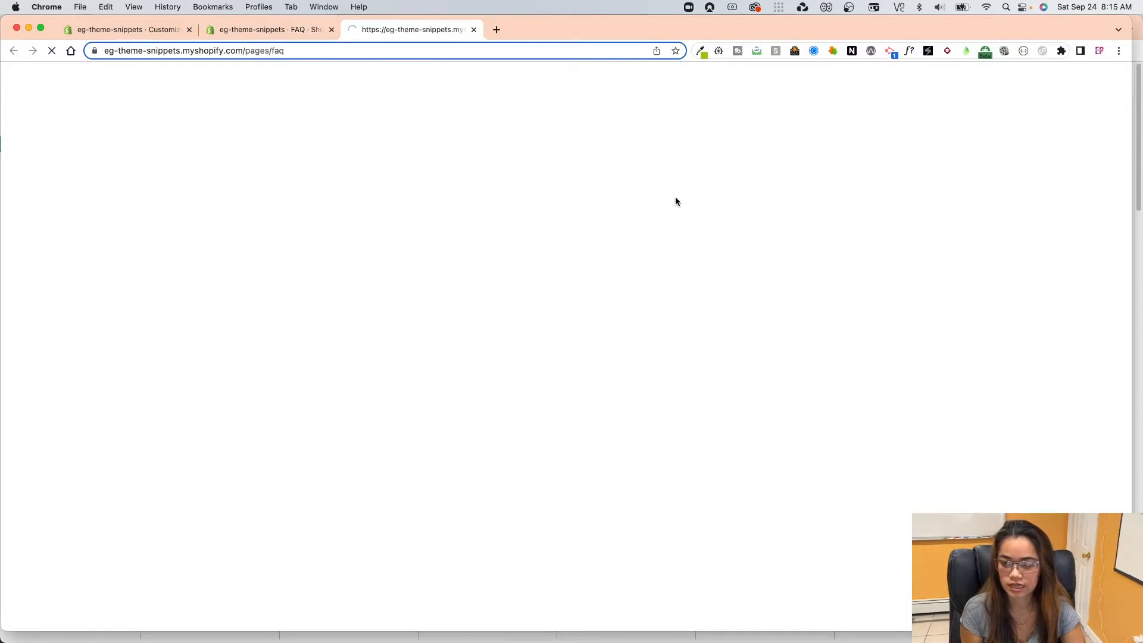
scroll(399, 308, "down", 7)
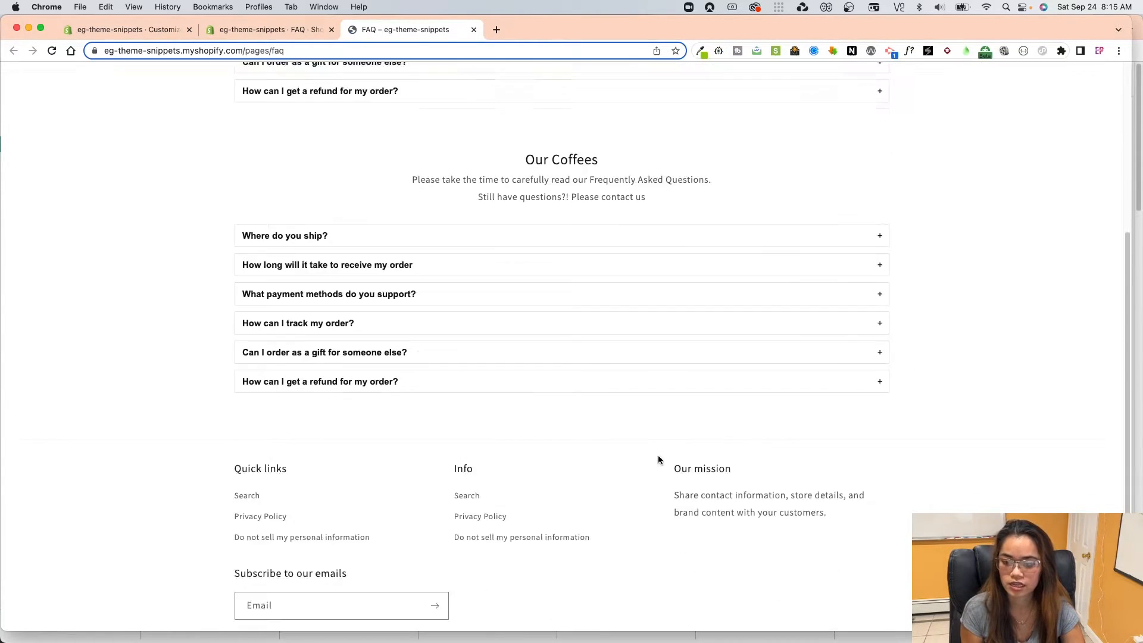
scroll(622, 436, "up", 6)
scroll(617, 378, "up", 2)
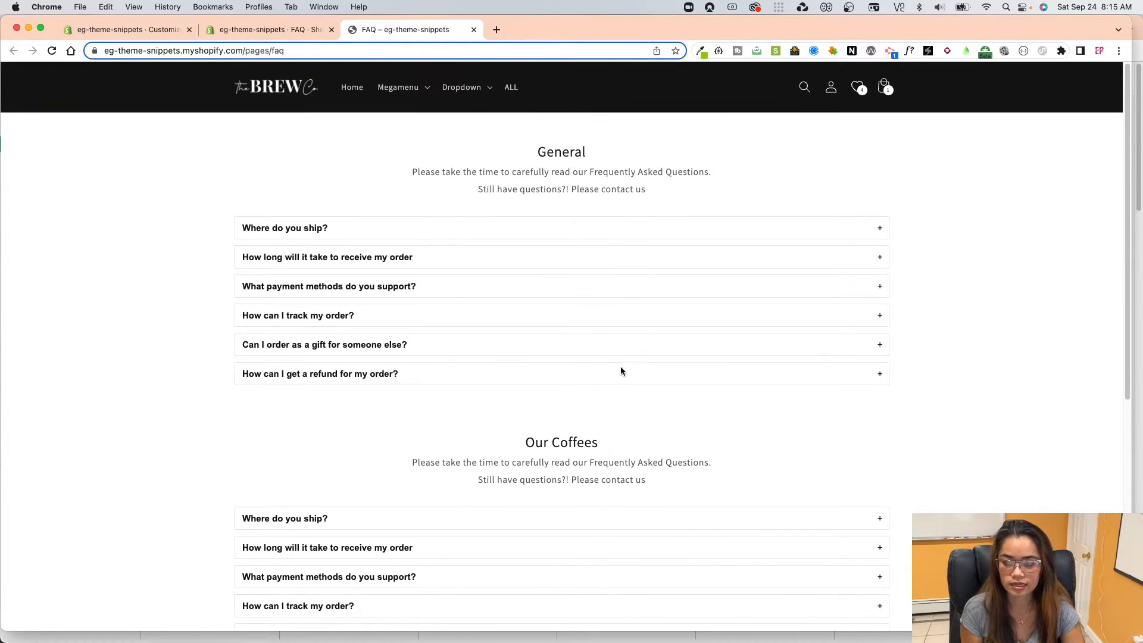
left_click(559, 342)
left_click(584, 226)
left_click(474, 29)
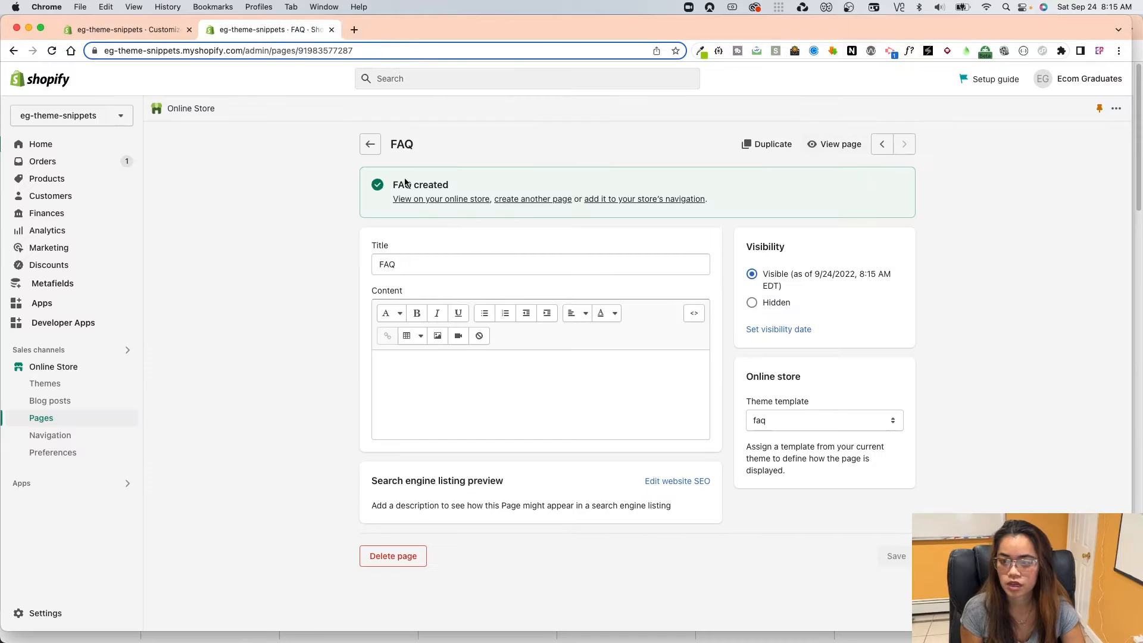
Reload the theme editor showing the faq template.
left_click(159, 31)
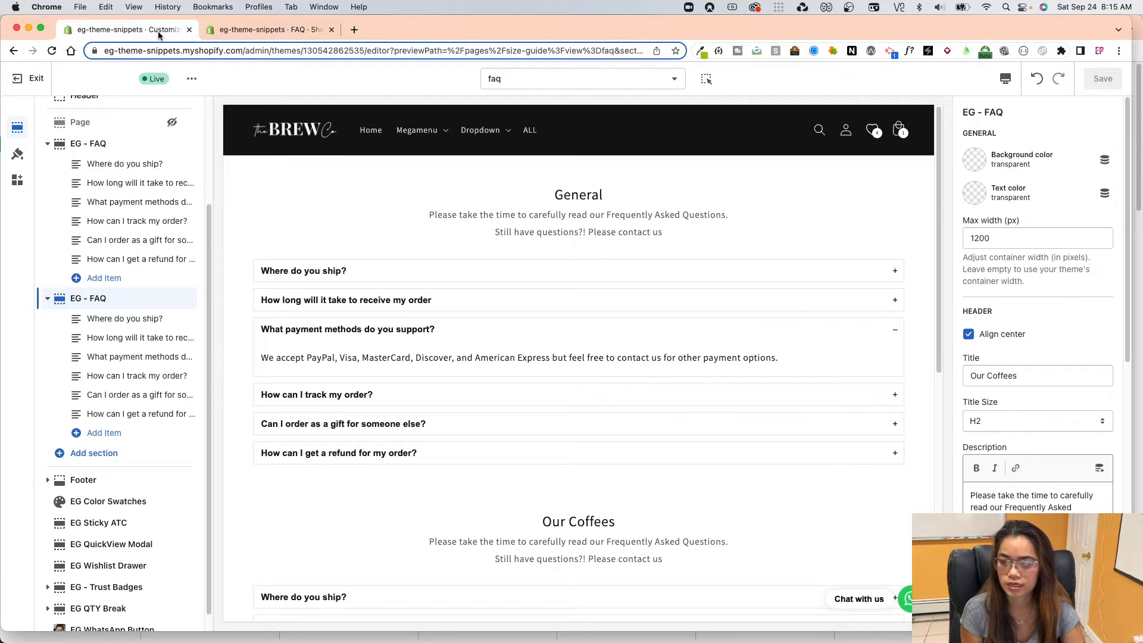
right_click(440, 231)
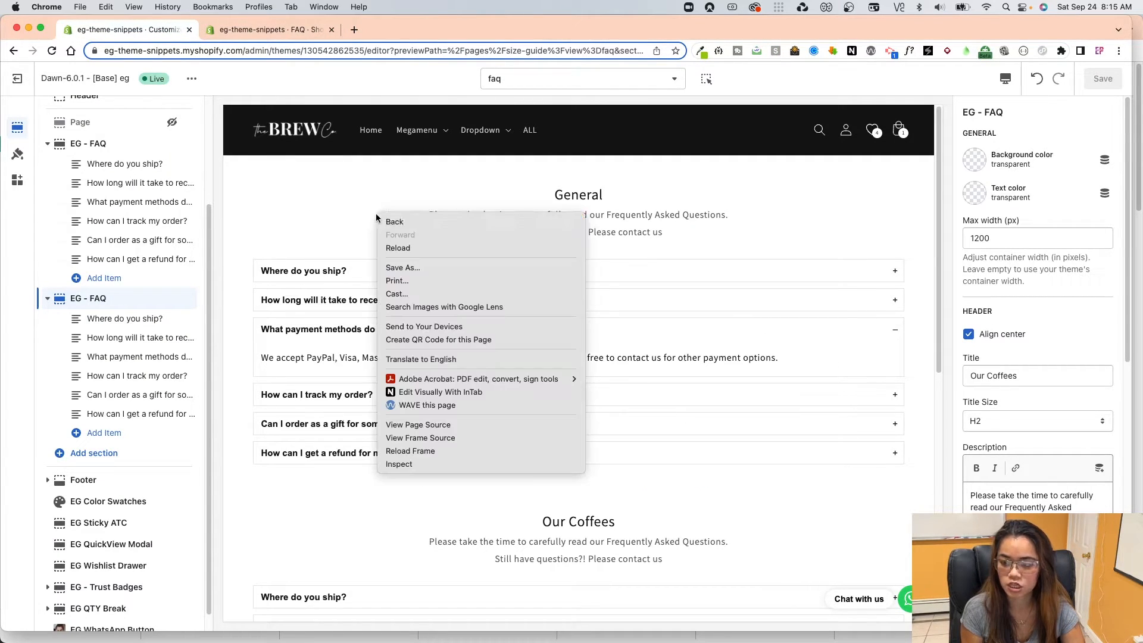
left_click(405, 250)
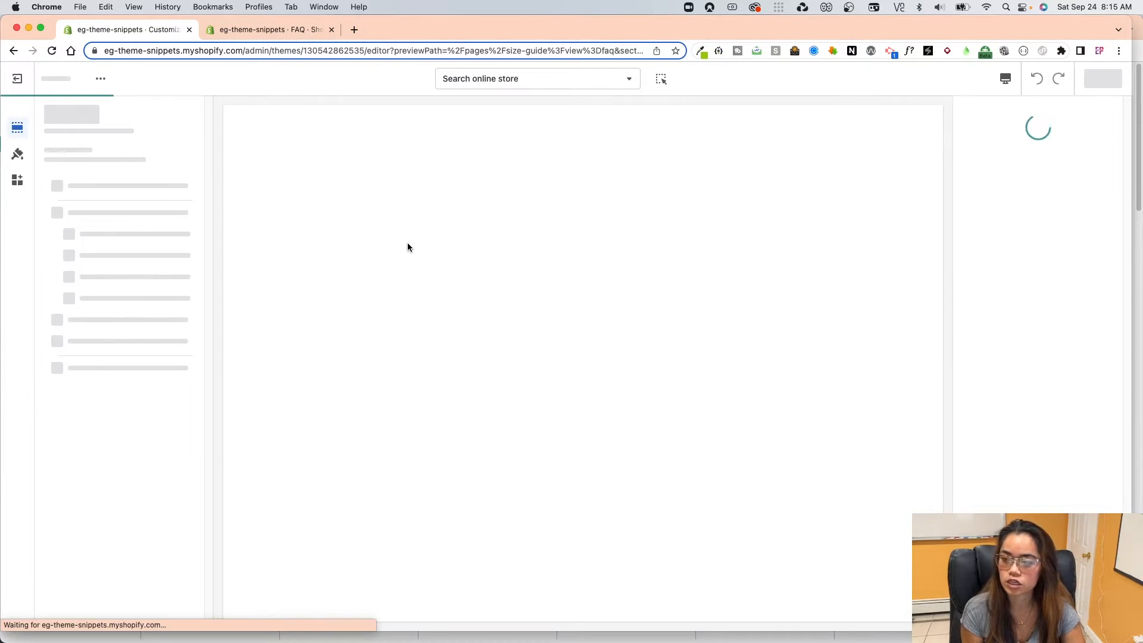
Add a FAQ item linked to the FAQ page at the end of the store's Main menu, and save the menu.
left_click(272, 31)
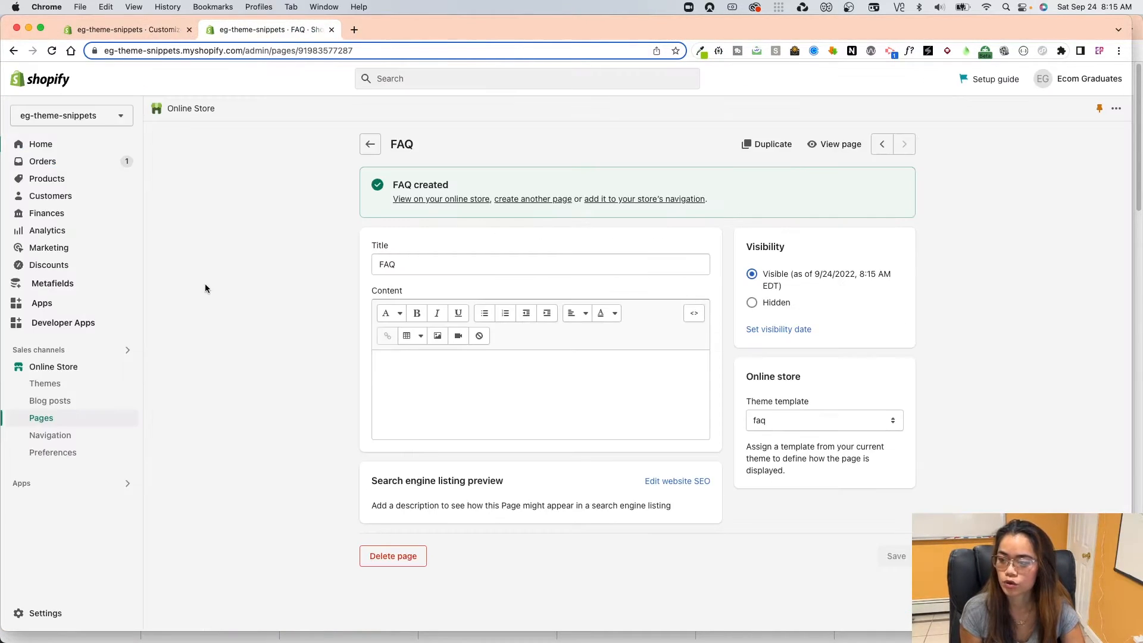
left_click(66, 437)
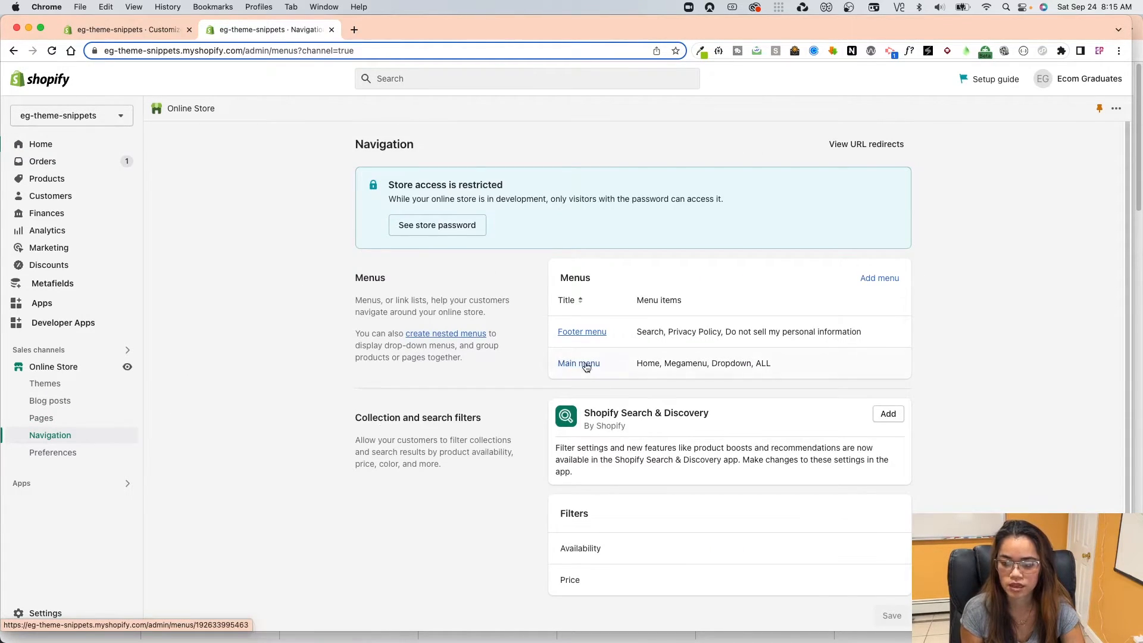
left_click(584, 362)
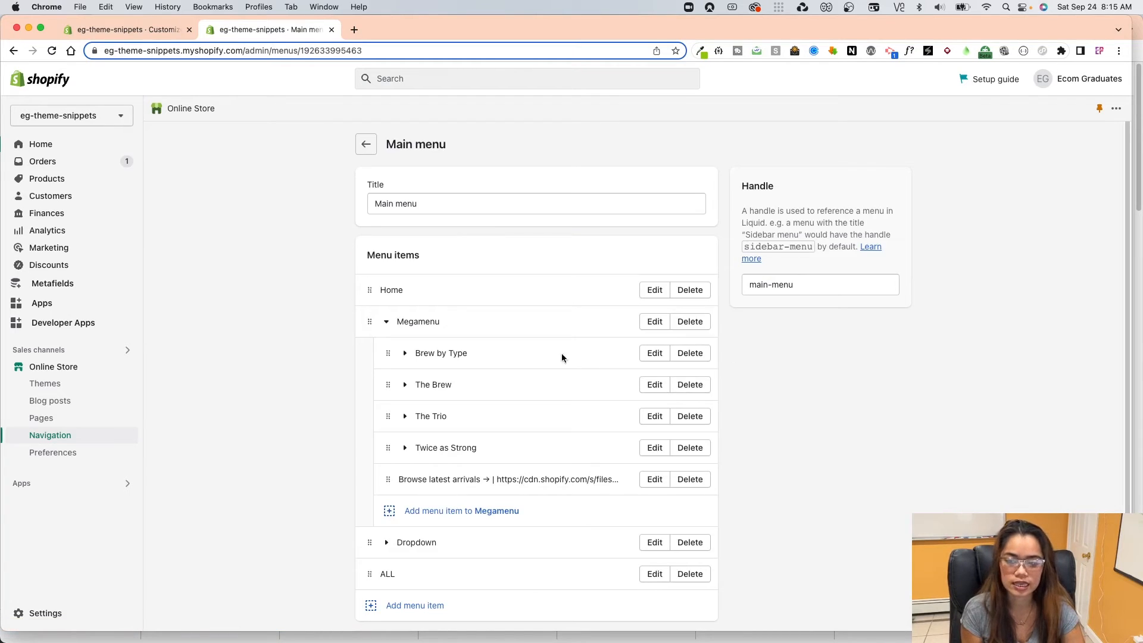
scroll(495, 321, "down", 1)
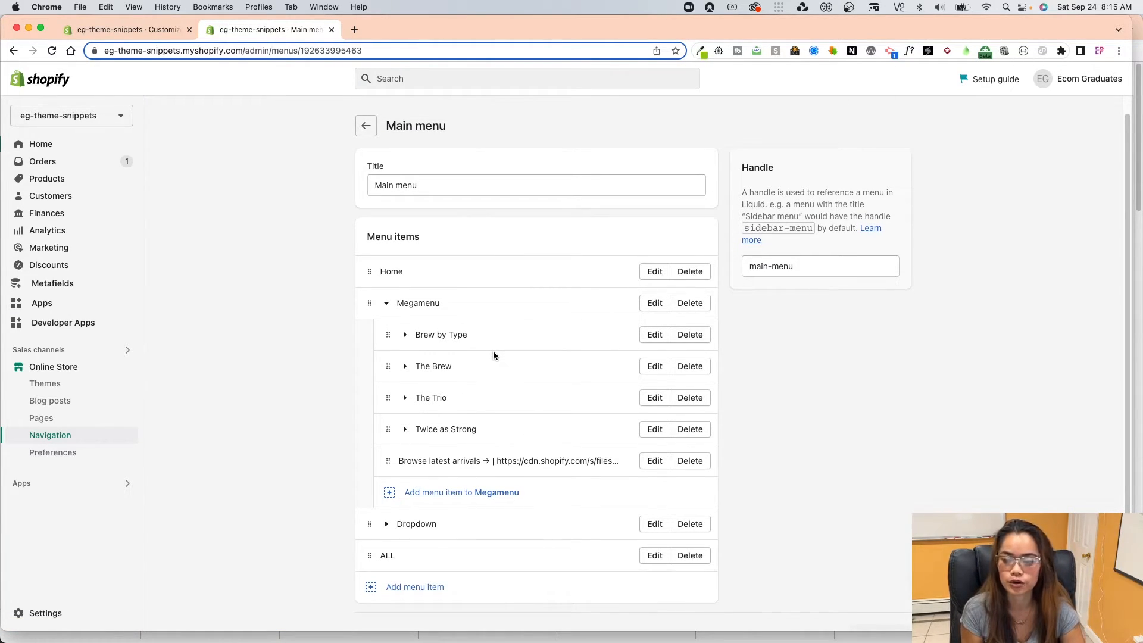
scroll(482, 474, "down", 1)
left_click(428, 561)
left_click(934, 208)
left_click(959, 330)
left_click(955, 308)
left_click(1097, 611)
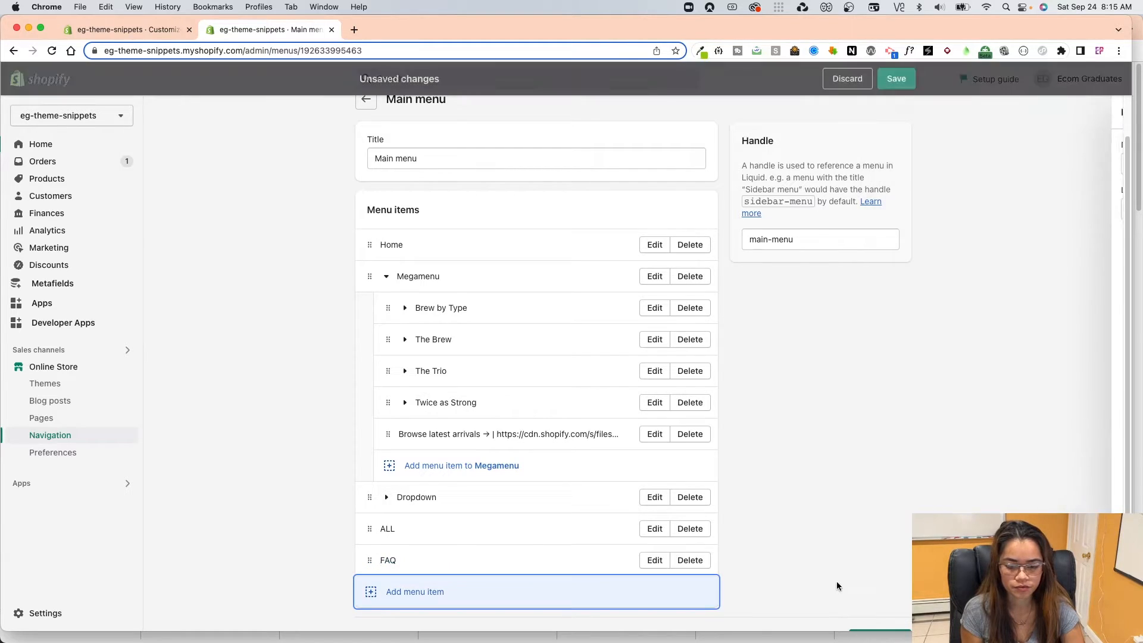
scroll(733, 558, "down", 1)
left_click(880, 608)
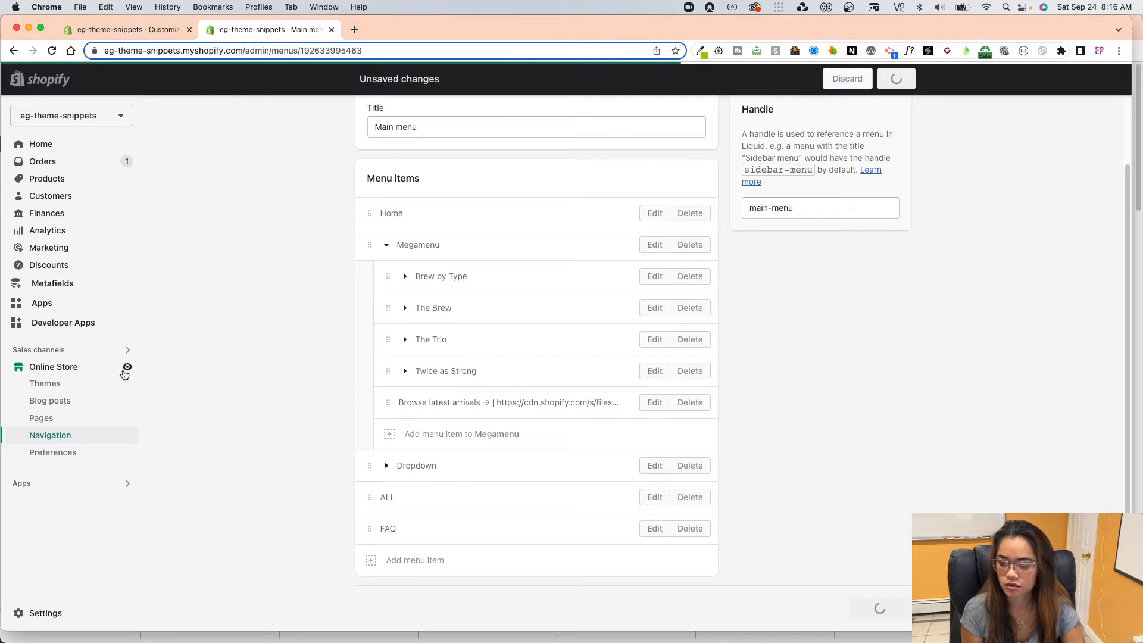
View the live store's home page from the current theme and check its header menu for the FAQ link.
left_click(82, 367)
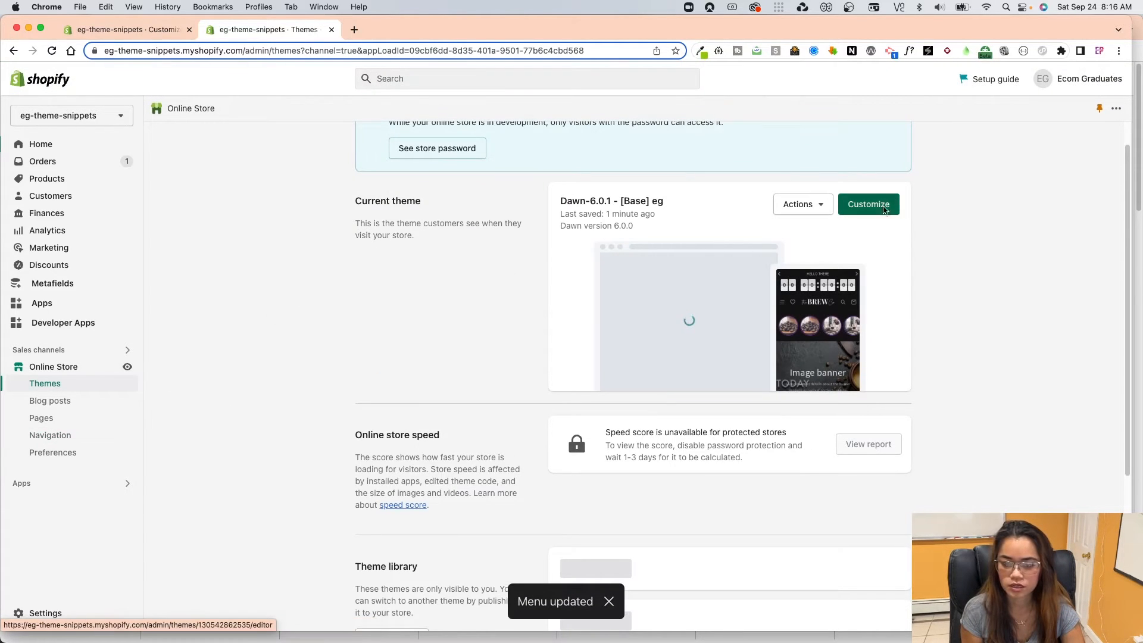
left_click(803, 204)
left_click(796, 237)
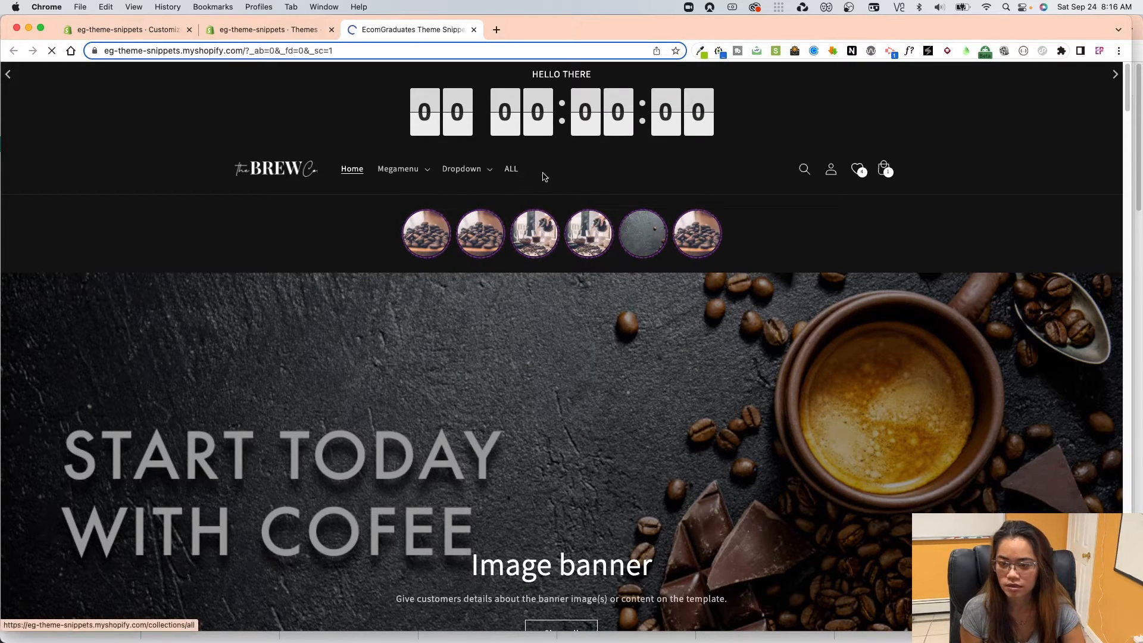
left_click(543, 177)
key("super+bracketleft")
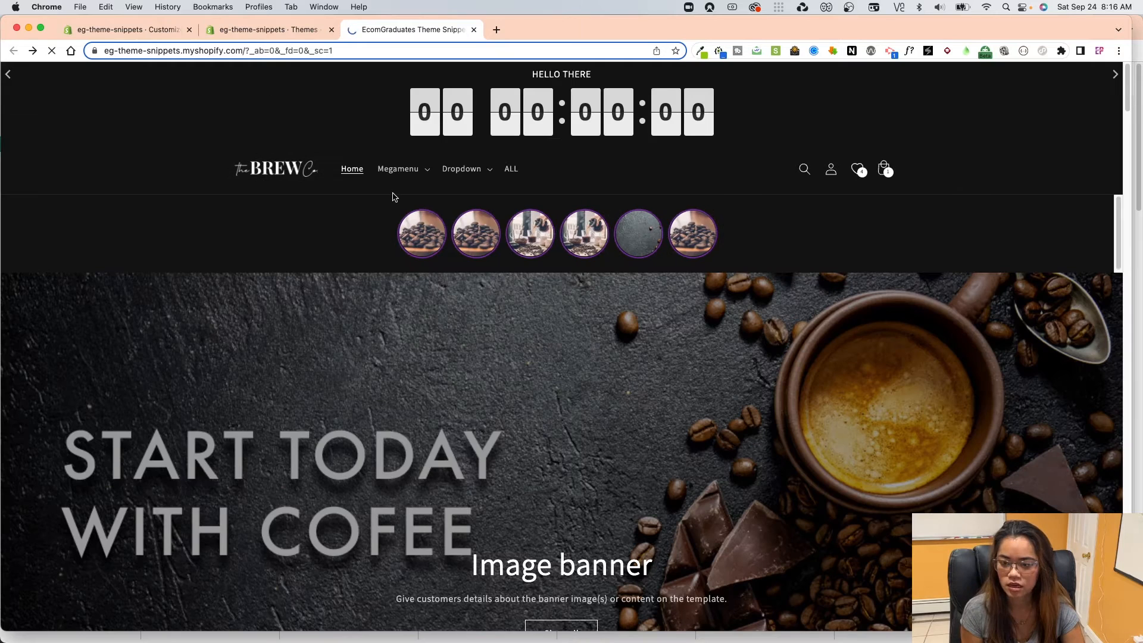
Recheck the store admin, open the FAQ page from the live store's header menu, and expand "How long will it take to receive my order".
left_click(266, 29)
left_click(271, 250)
left_click(801, 204)
left_click(413, 30)
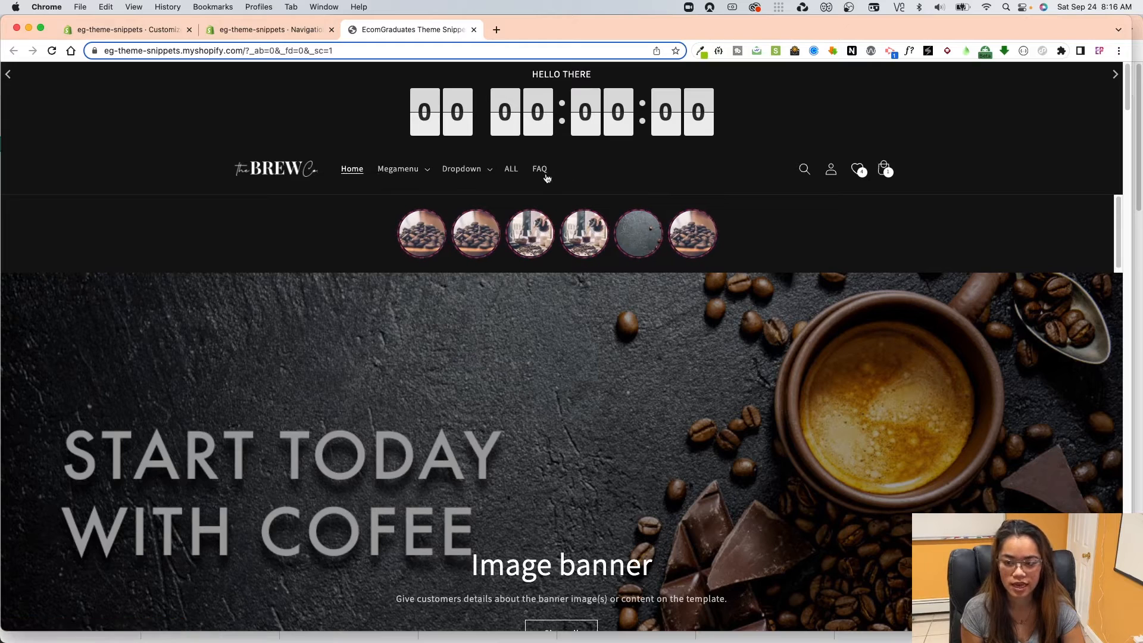
left_click(541, 171)
left_click(524, 262)
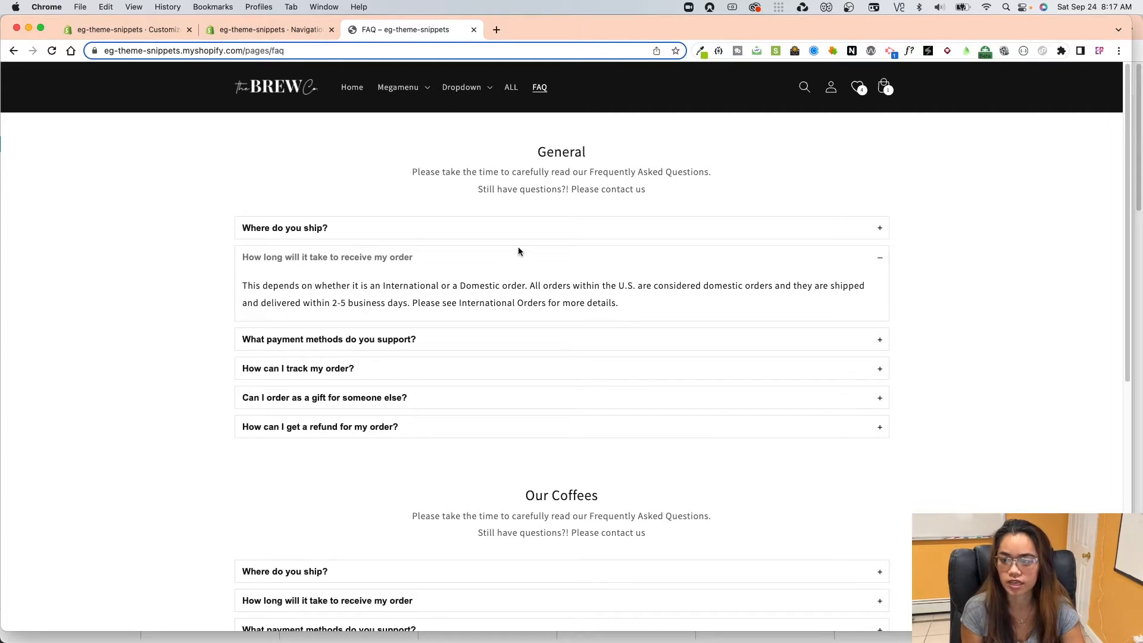
Create a page template named new-landing based on the faq template in the theme editor.
left_click(281, 32)
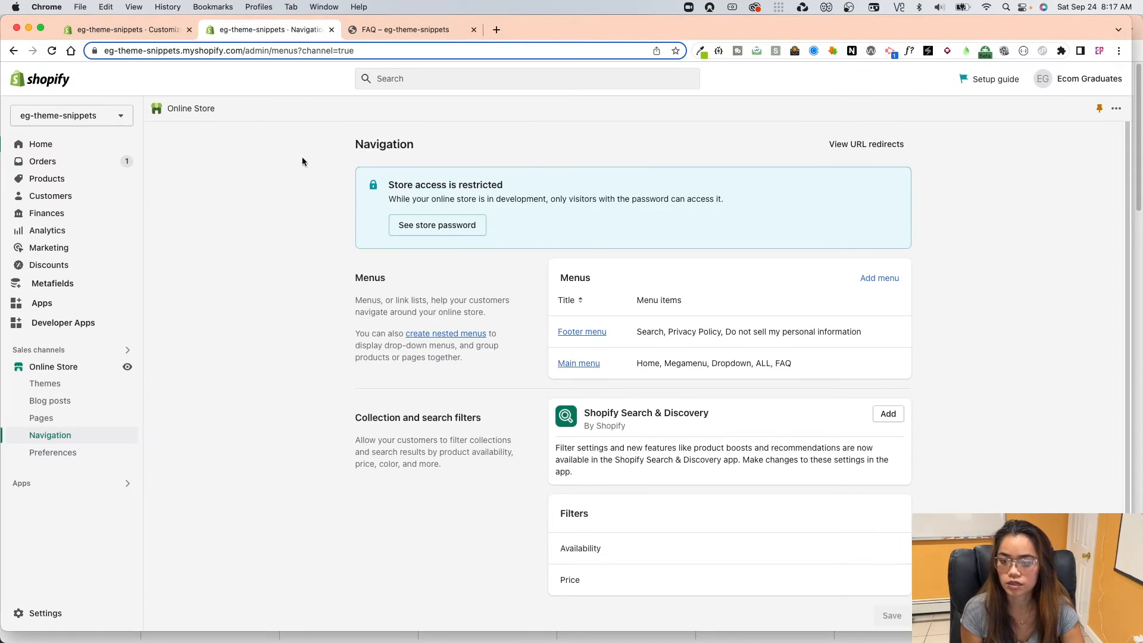
left_click(157, 34)
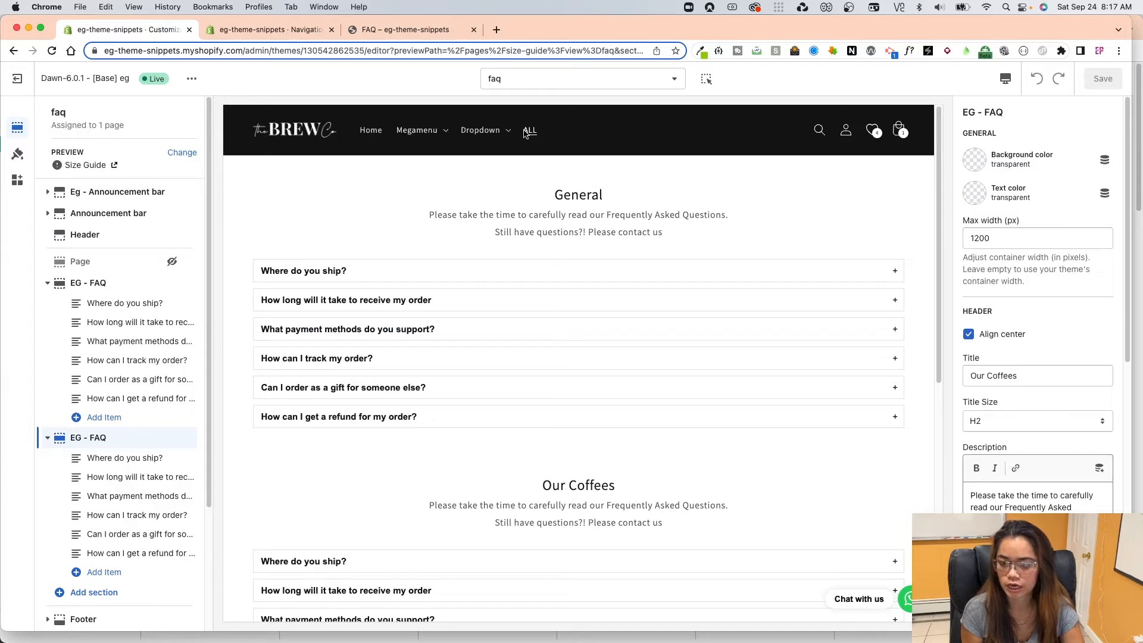
left_click(522, 83)
left_click(527, 256)
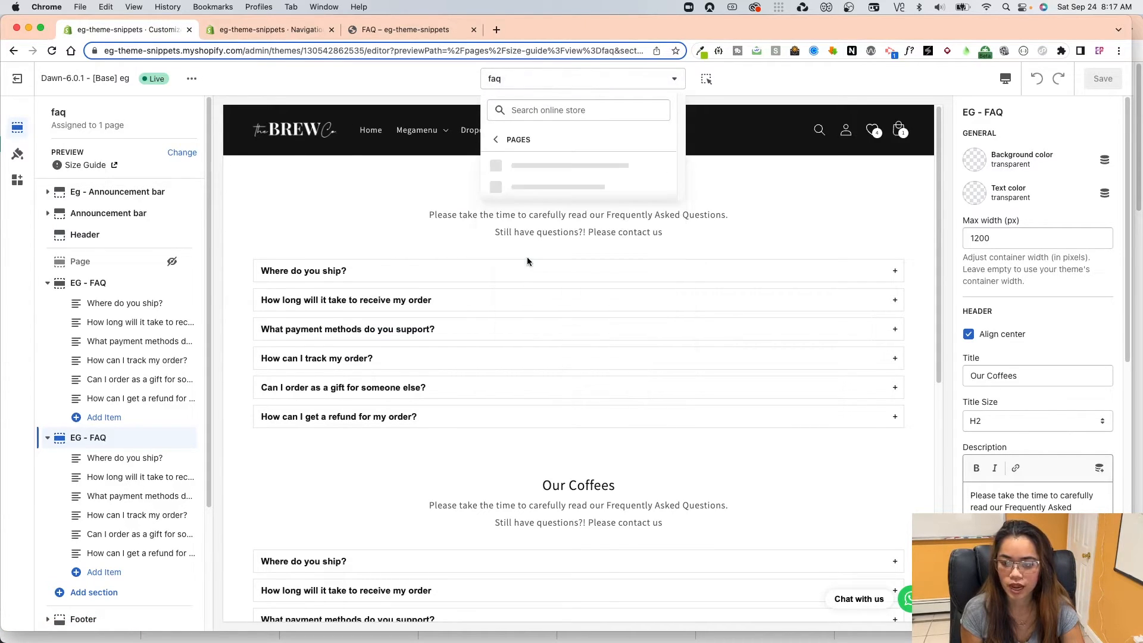
left_click(523, 262)
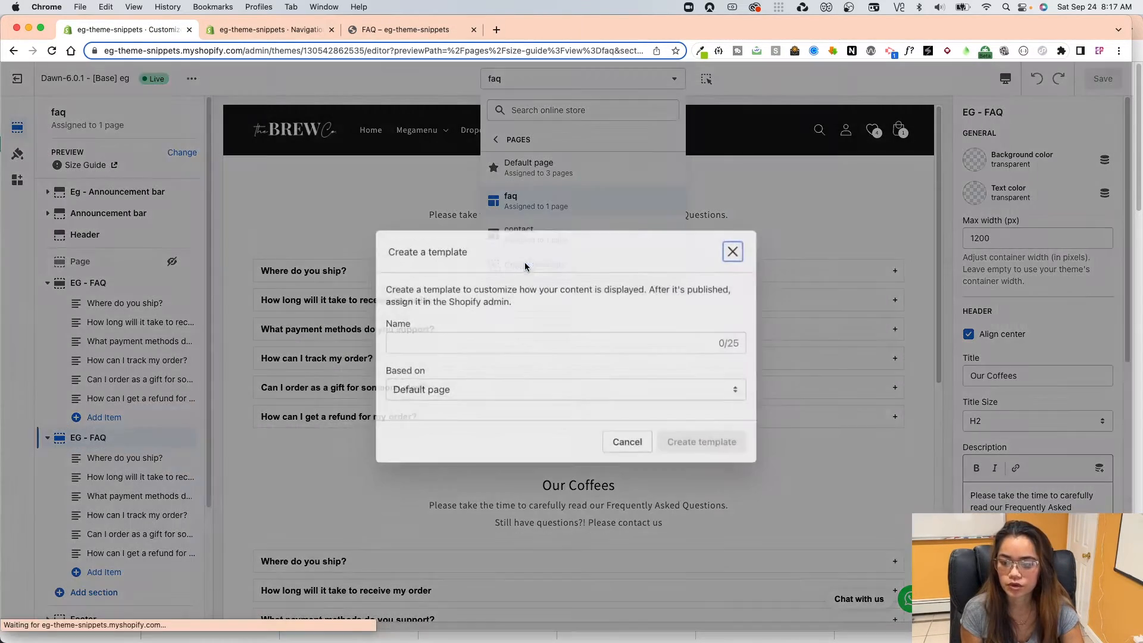
left_click(484, 338)
type("new-l")
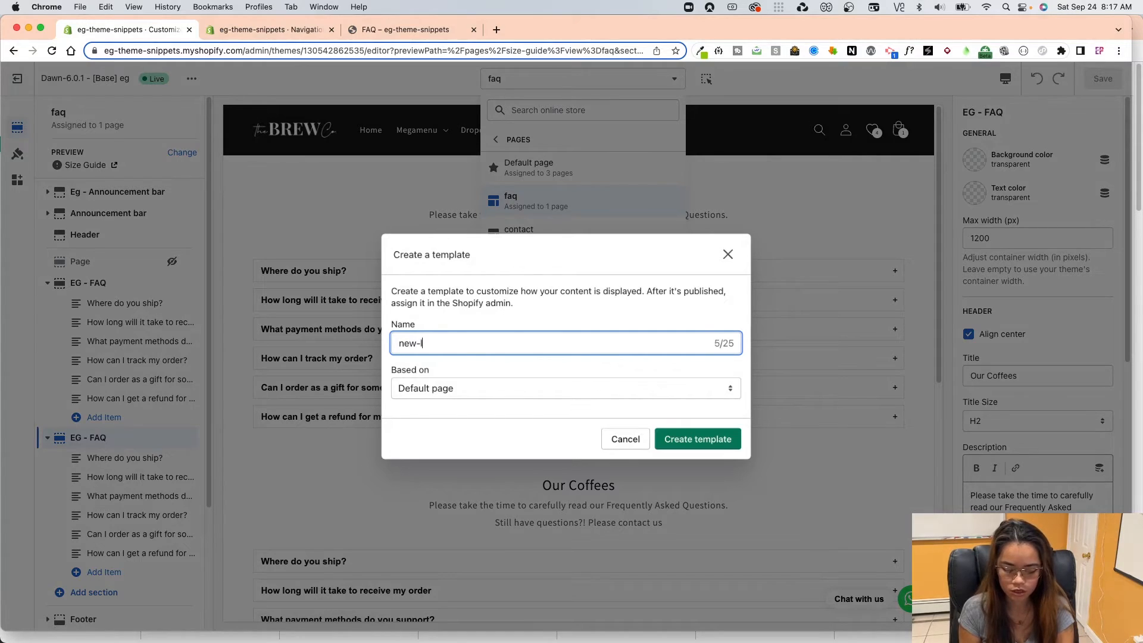
type("anding")
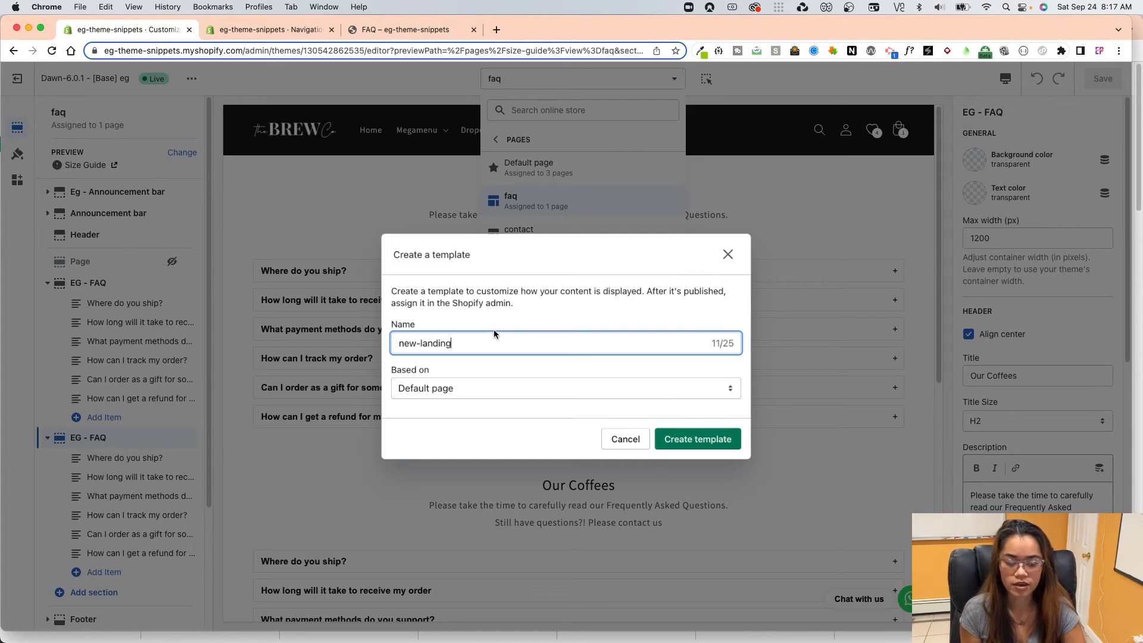
left_click(429, 388)
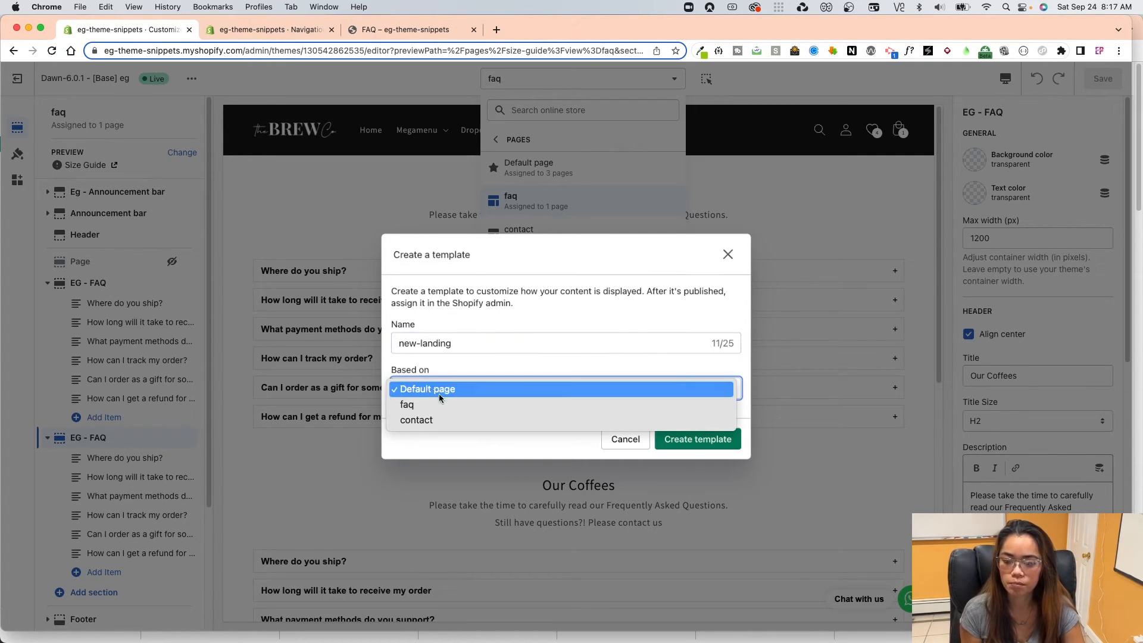
left_click(438, 404)
left_click(711, 439)
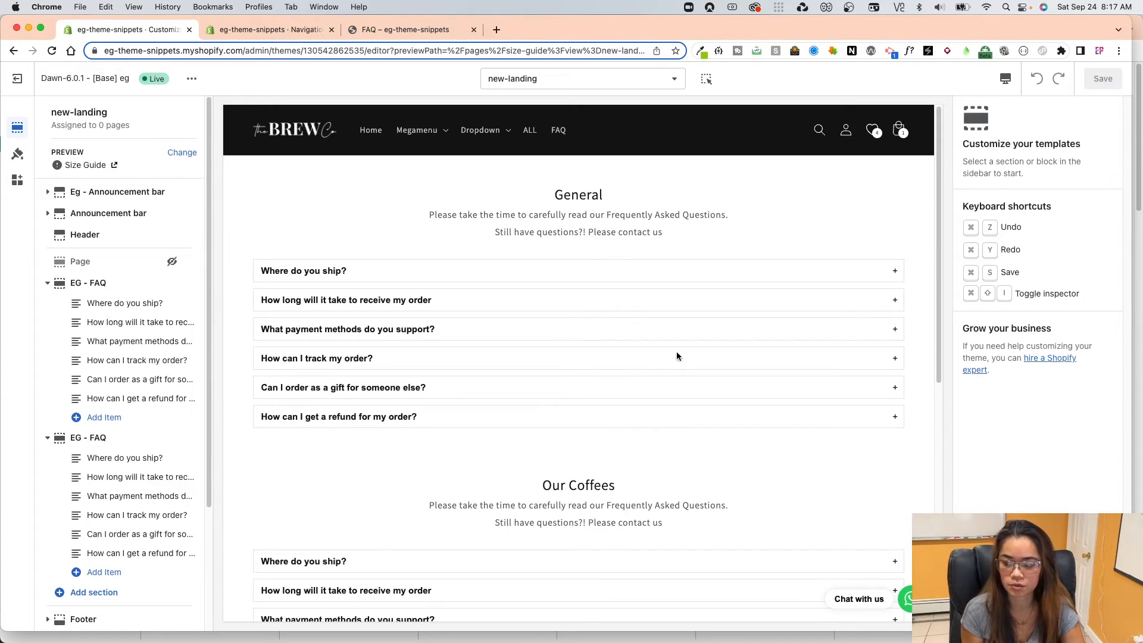
Add an EG - Testimonials section to the new-landing template and move it above the first EG - FAQ section.
scroll(125, 285, "down", 2)
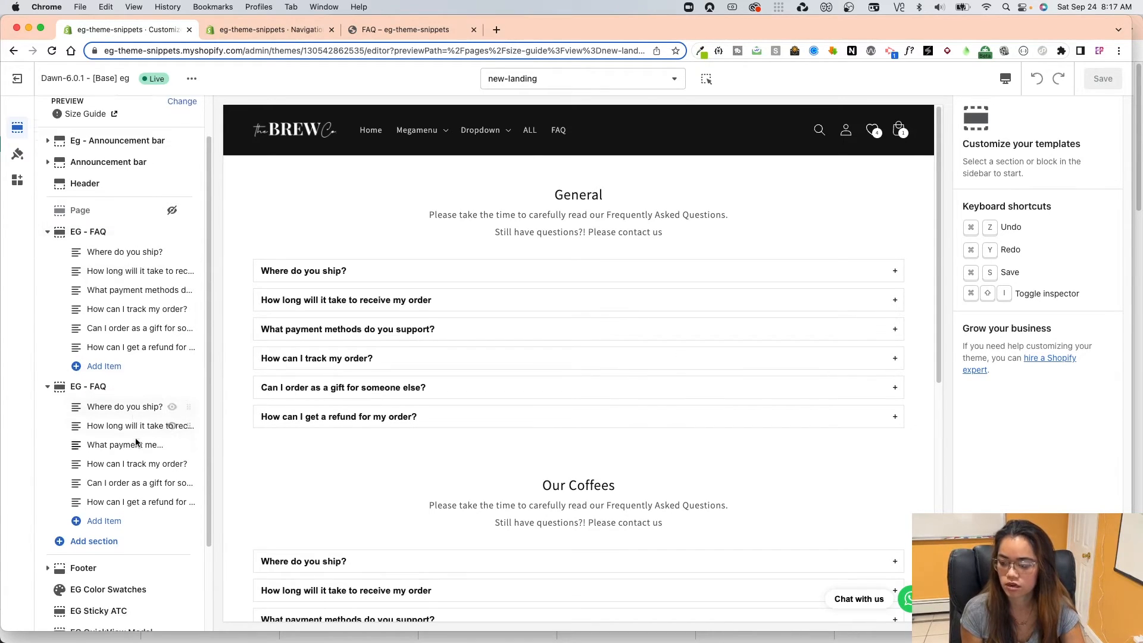
scroll(135, 441, "down", 2)
left_click(146, 498)
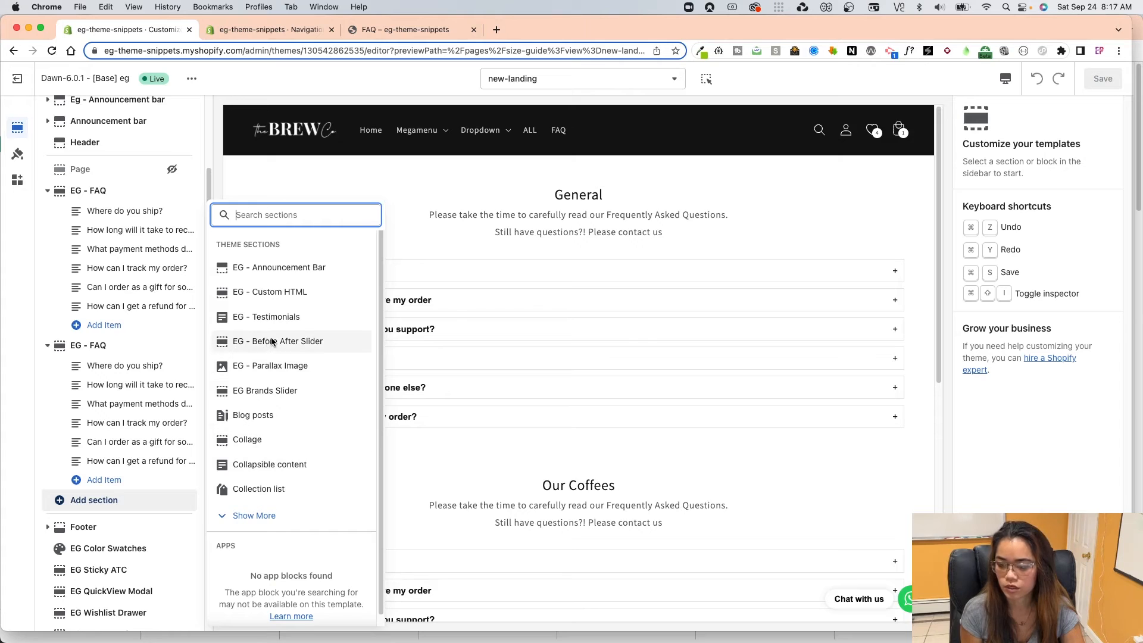
left_click(275, 319)
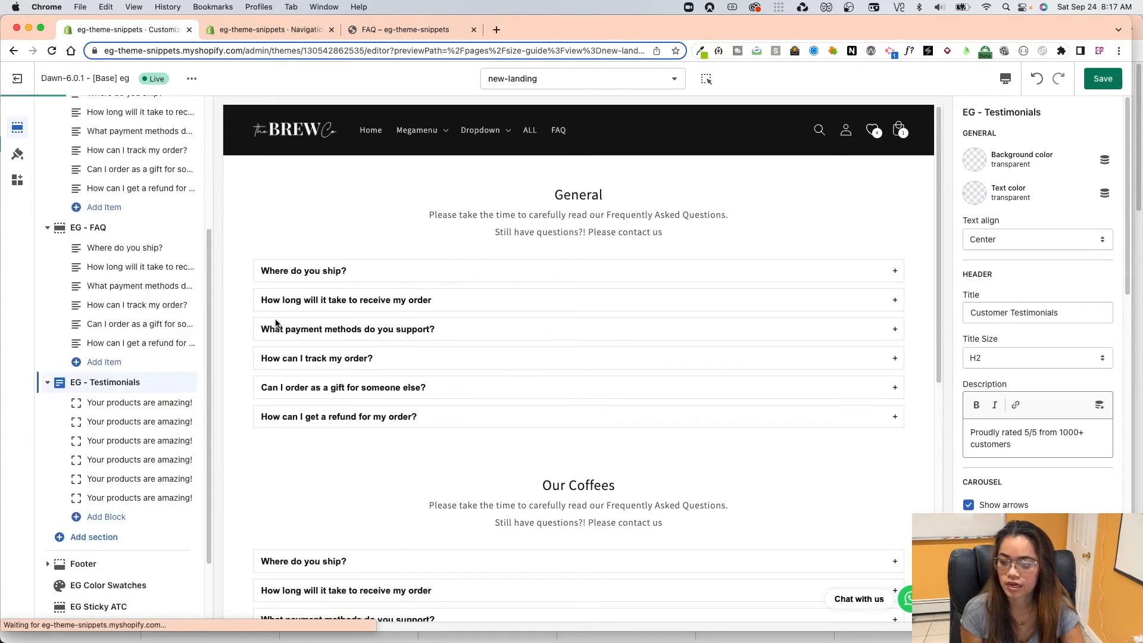
left_click_drag(188, 279, 150, 158)
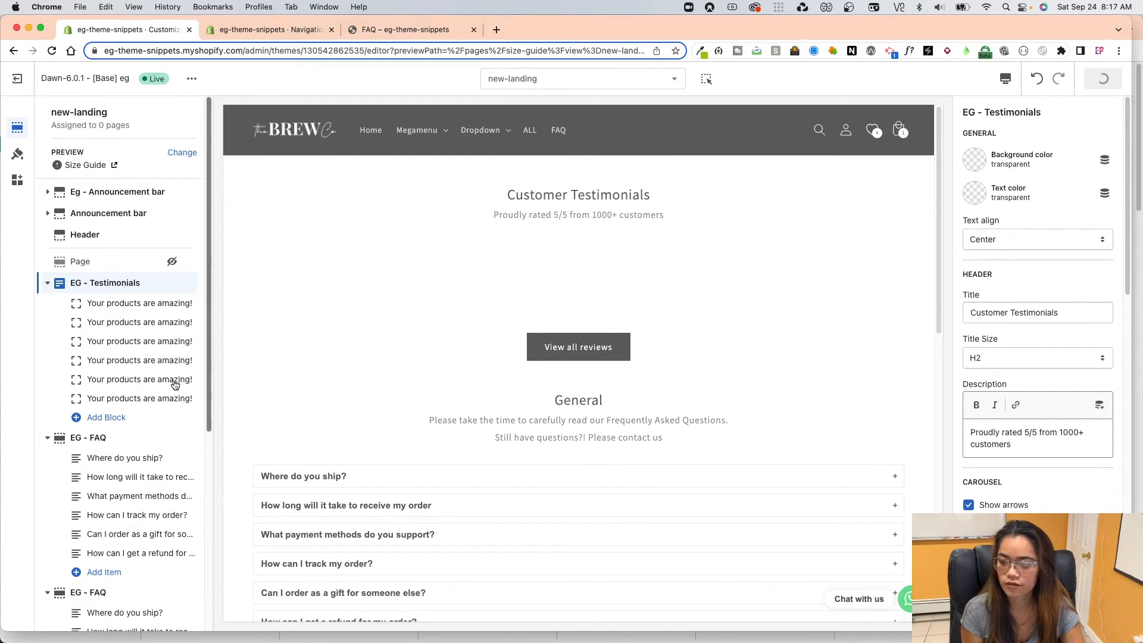
Add an Image banner section to the new-landing template and move it directly below the Header, above the Page section.
scroll(137, 428, "down", 5)
scroll(117, 473, "down", 2)
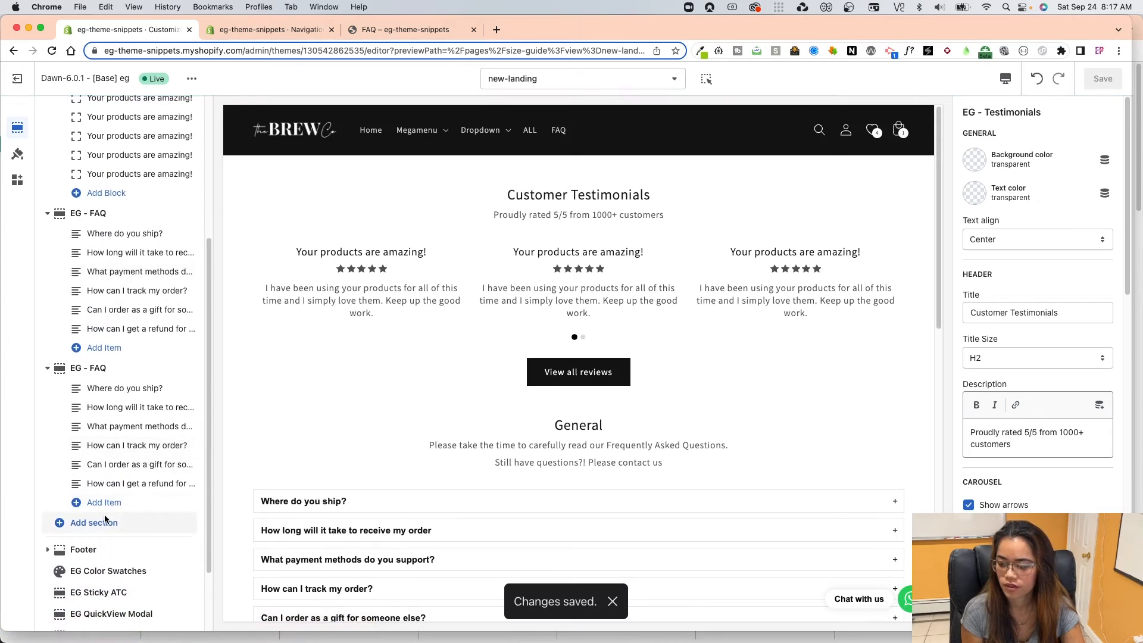
left_click(110, 523)
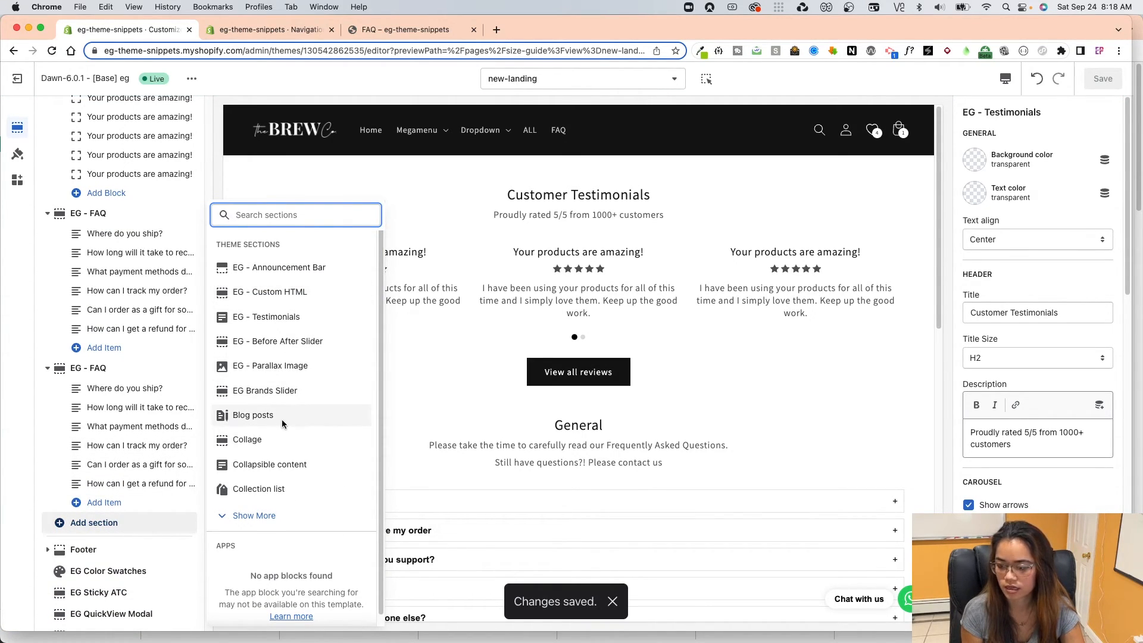
left_click(254, 516)
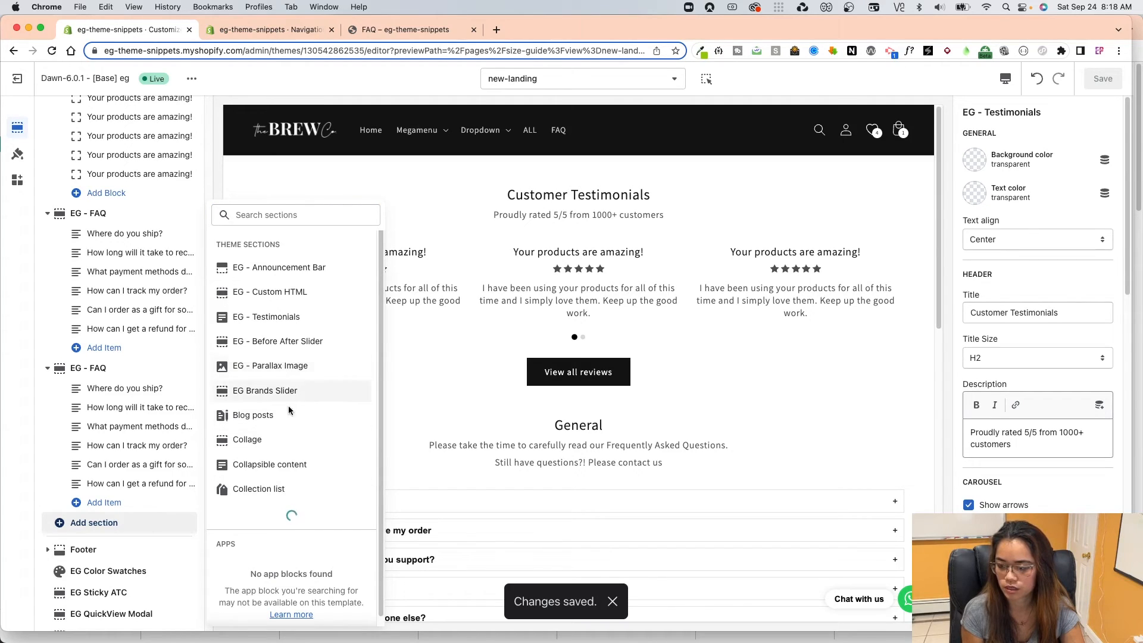
scroll(310, 479, "down", 5)
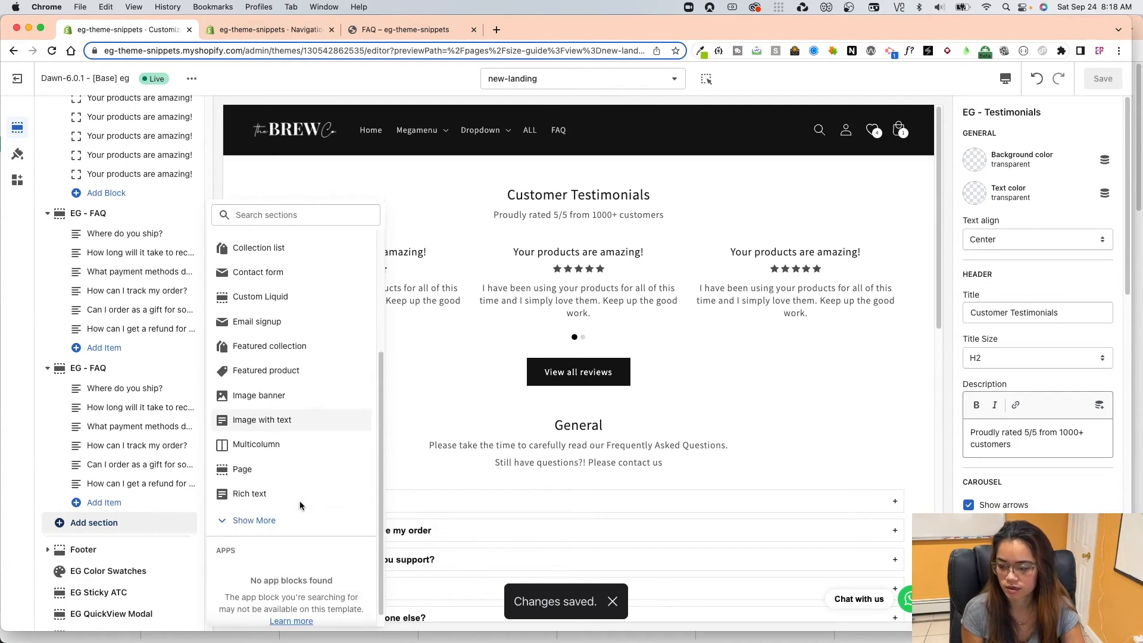
left_click(278, 384)
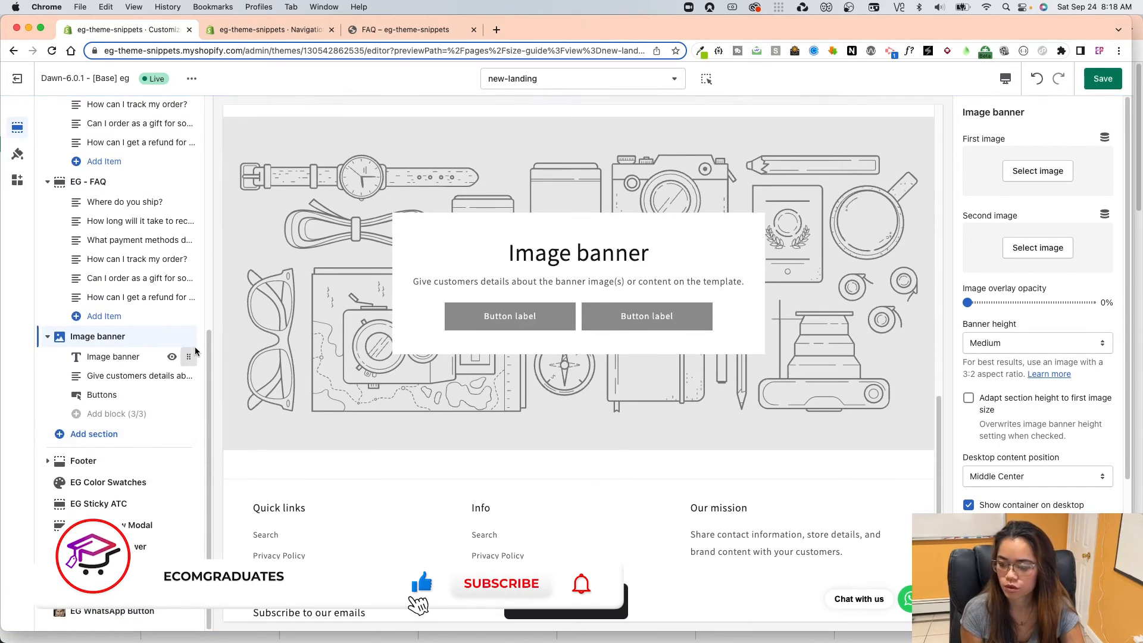
left_click_drag(193, 355, 195, 262)
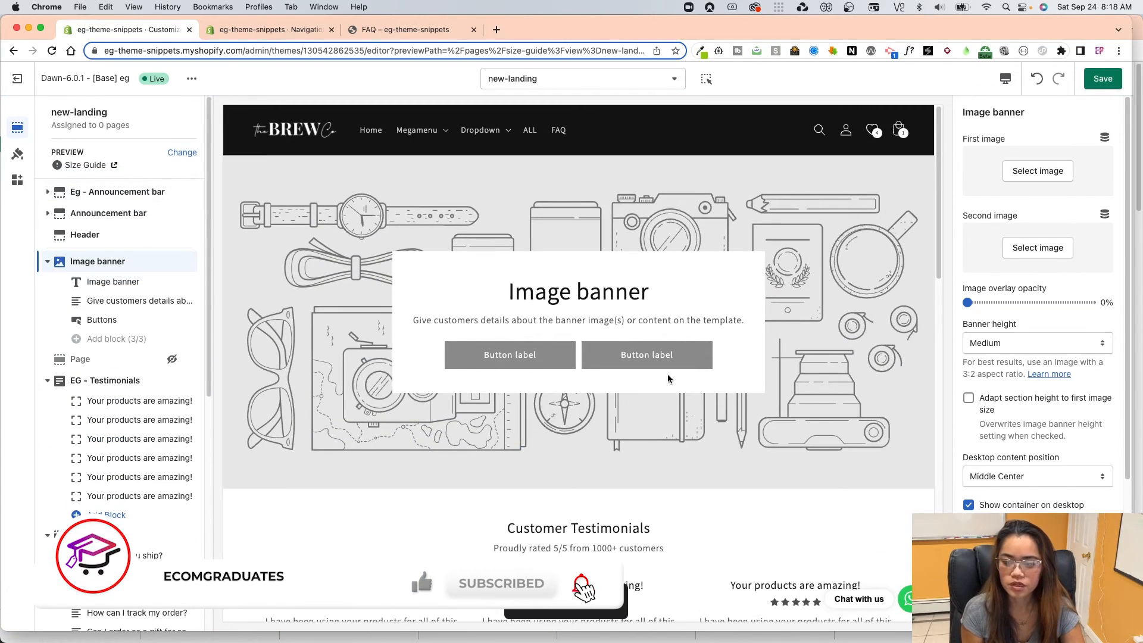
Save the new-landing template and review its preview from the image banner down to the footer.
scroll(666, 374, "down", 1)
left_click(1102, 78)
scroll(660, 488, "down", 8)
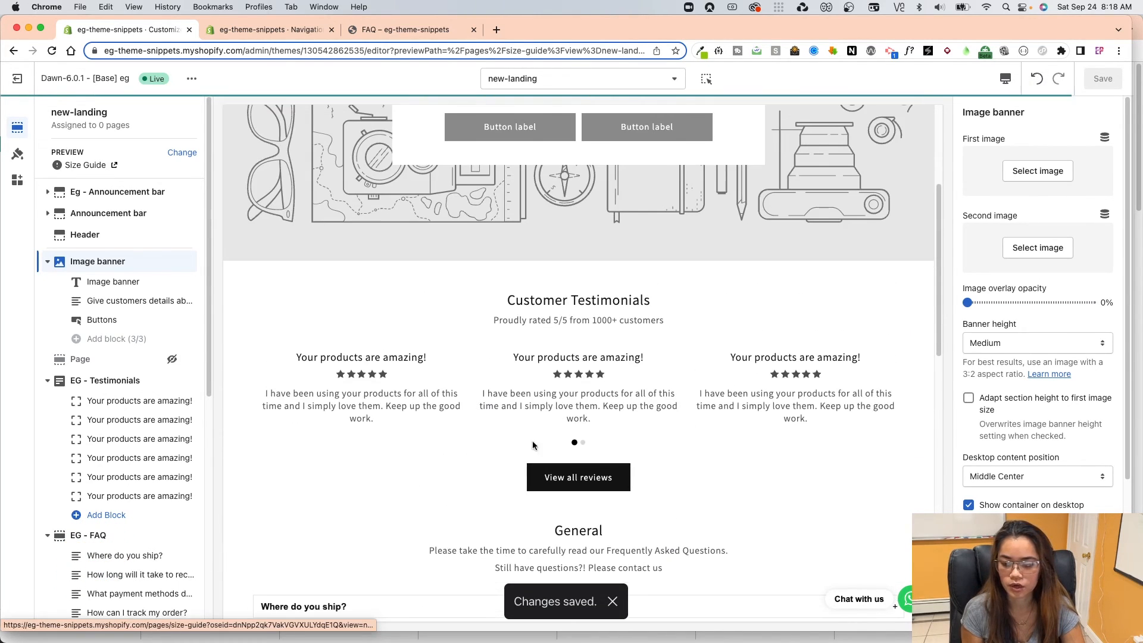
scroll(593, 456, "down", 12)
scroll(648, 457, "down", 5)
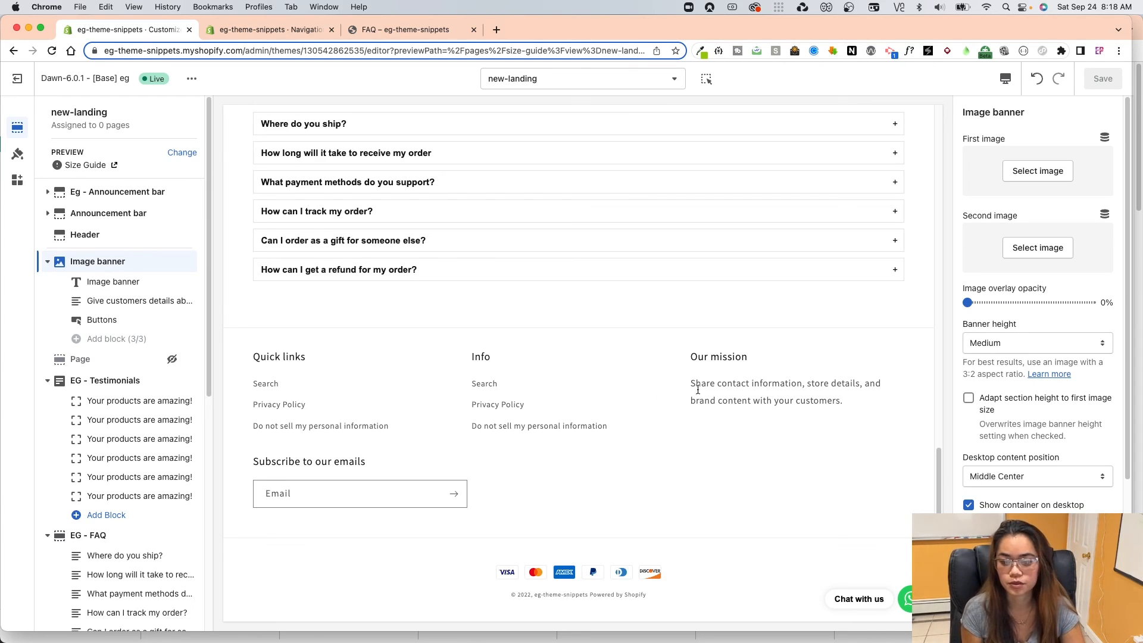
scroll(697, 393, "up", 10)
scroll(695, 391, "up", 1)
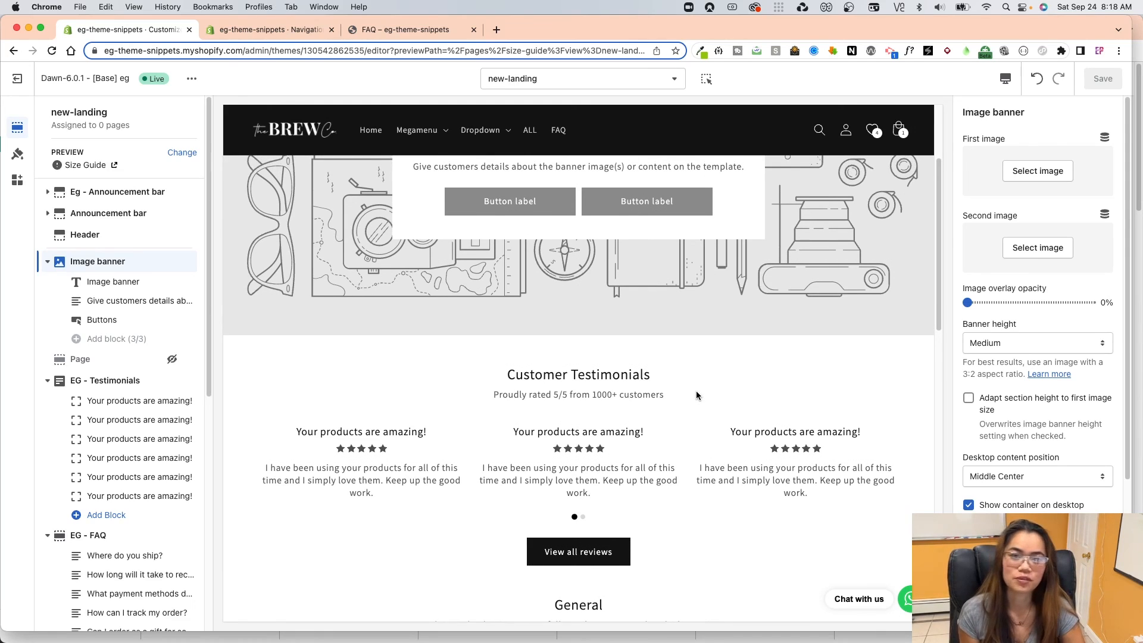